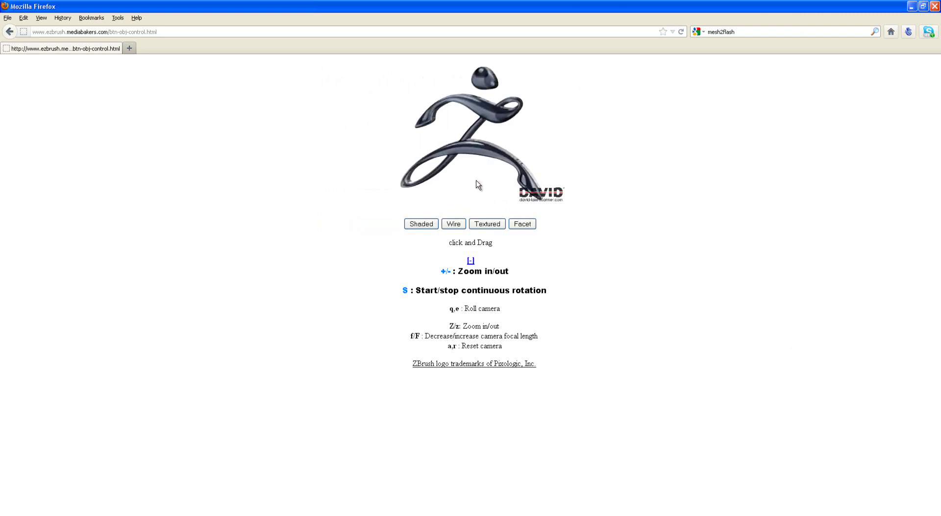
Show the ZBrush logo in wireframe, textured and faceted modes, collapsing and re-expanding the keyboard help.
{"action": "left_click", "coordinate": [470, 261]}
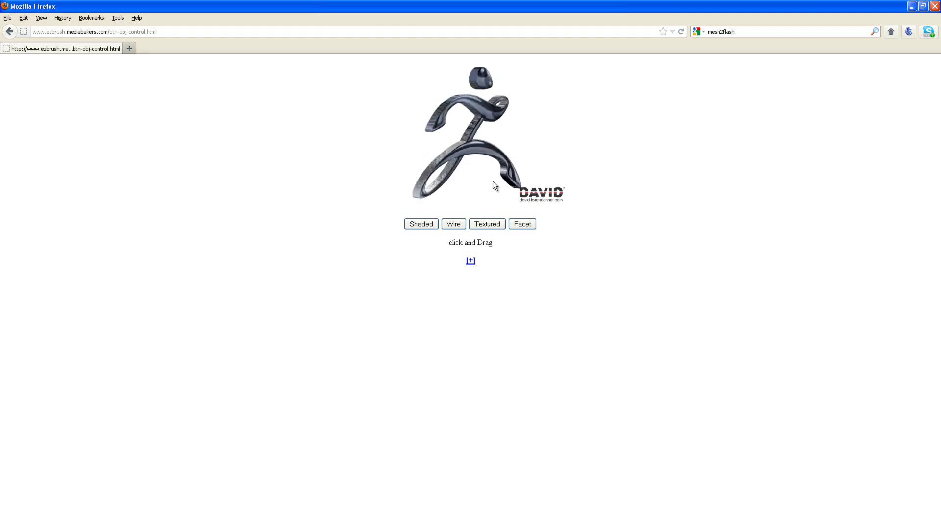
{"action": "left_click", "coordinate": [462, 228]}
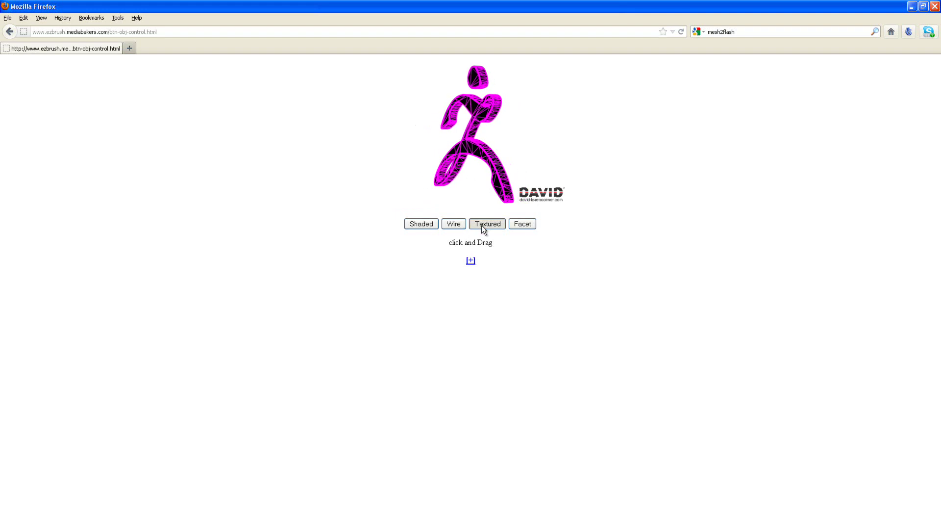
{"action": "left_click", "coordinate": [483, 229]}
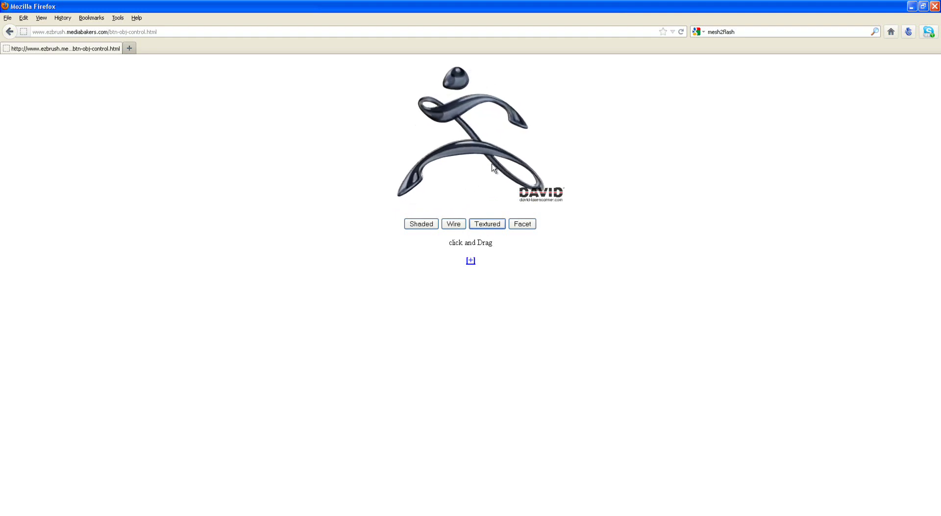
{"action": "left_click", "coordinate": [470, 261]}
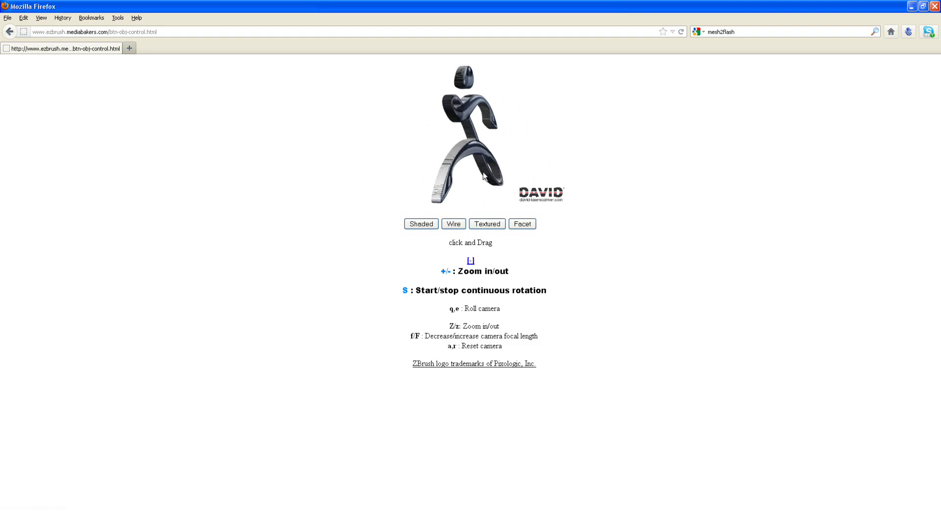
{"action": "left_click", "coordinate": [470, 261]}
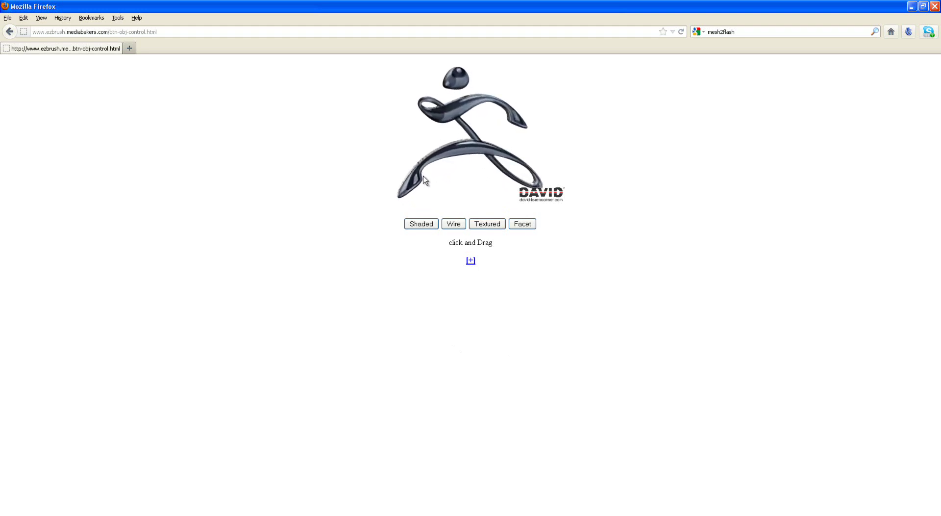
{"action": "left_click", "coordinate": [520, 224]}
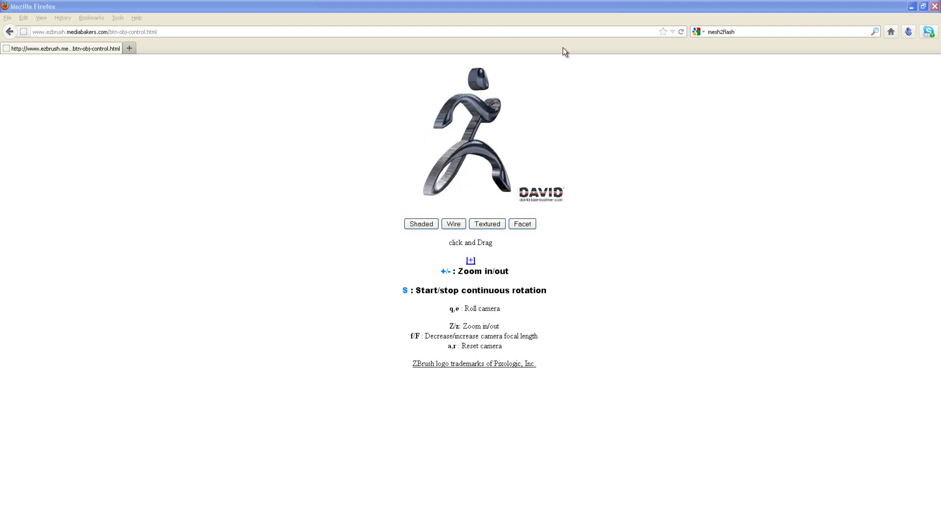
Refocus the window and switch the ZBrush logo through Shaded, Wire and Textured modes.
{"action": "left_click", "coordinate": [492, 131]}
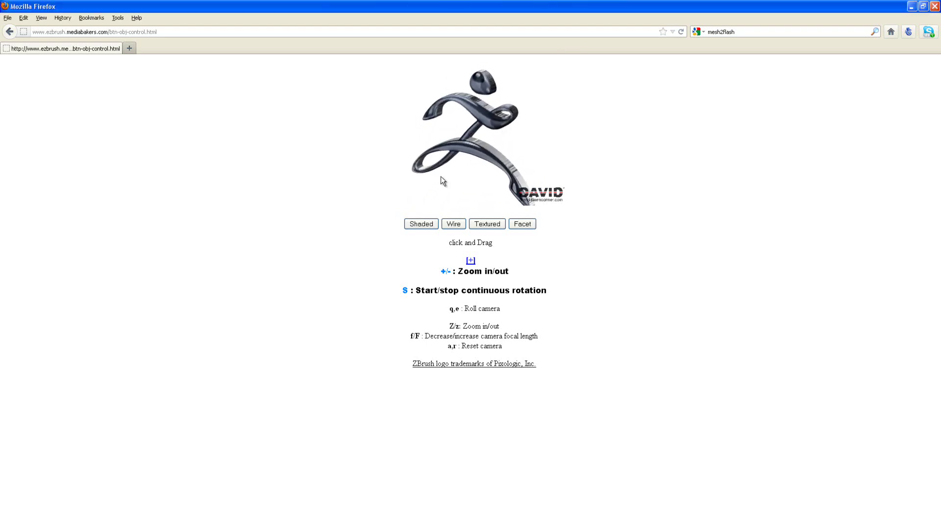
{"action": "left_click", "coordinate": [417, 226]}
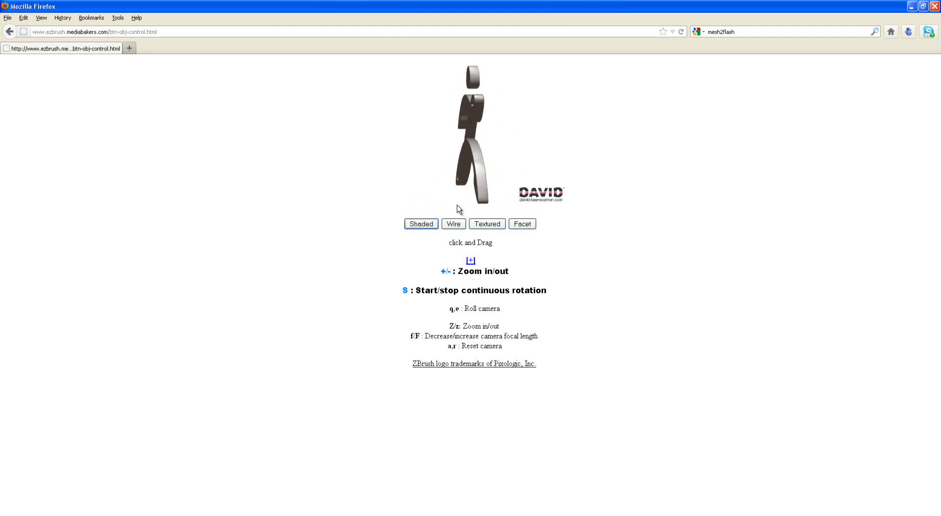
{"action": "left_click", "coordinate": [453, 225]}
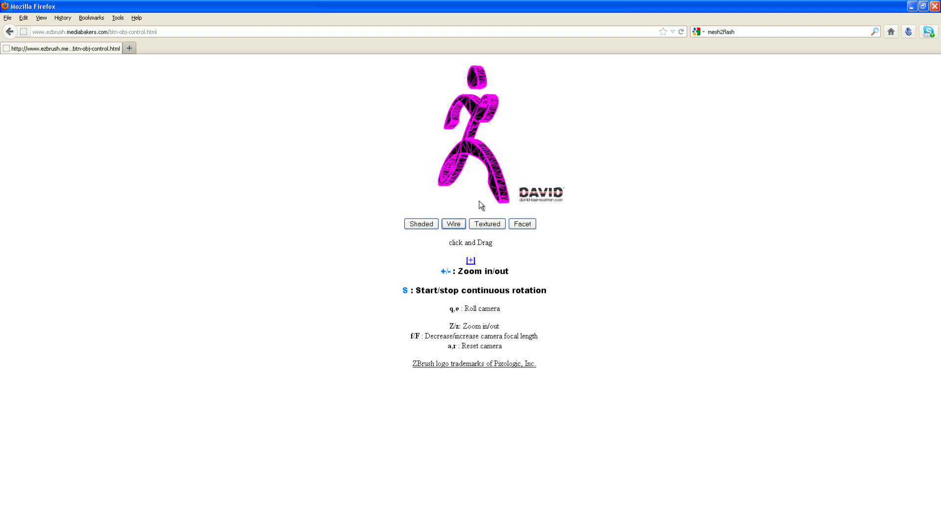
{"action": "left_click", "coordinate": [483, 226]}
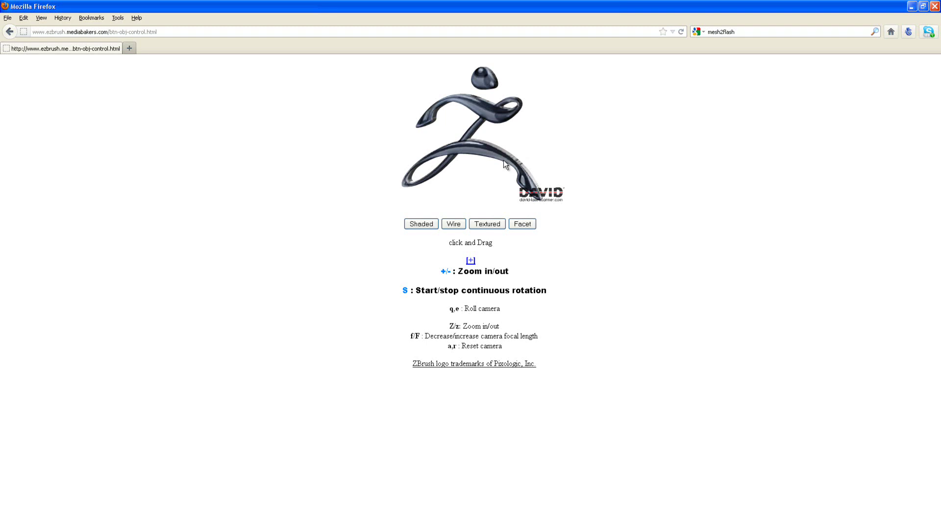
Turn the ZBrush logo sideways, then tilt it slightly to a side-on view.
{"action": "mouse_move", "coordinate": [505, 163]}
{"action": "left_mouse_down"}
{"action": "mouse_move", "coordinate": [447, 164]}
{"action": "mouse_move", "coordinate": [515, 167]}
{"action": "mouse_move", "coordinate": [495, 153]}
{"action": "mouse_move", "coordinate": [507, 162]}
{"action": "mouse_move", "coordinate": [462, 157]}
{"action": "mouse_move", "coordinate": [427, 115]}
{"action": "mouse_move", "coordinate": [471, 165]}
{"action": "mouse_move", "coordinate": [508, 165]}
{"action": "mouse_move", "coordinate": [494, 163]}
{"action": "left_mouse_up"}
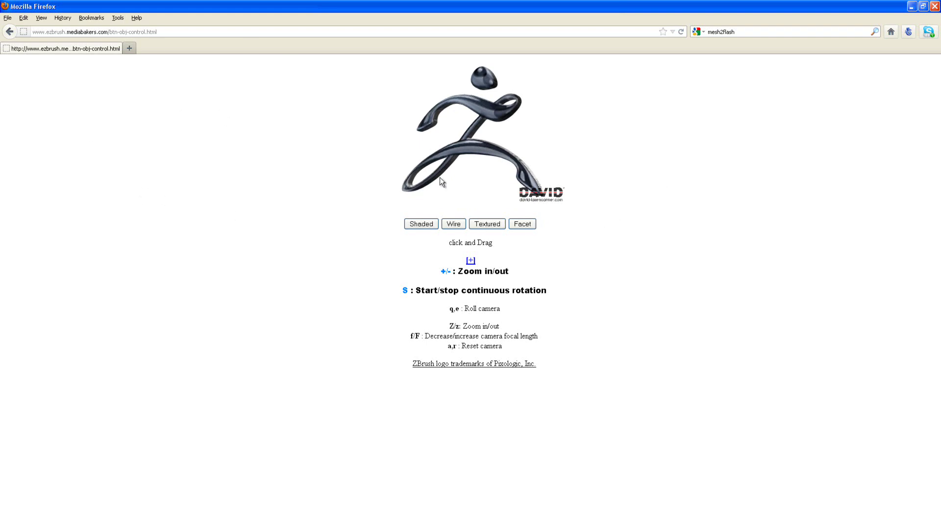
{"action": "mouse_move", "coordinate": [450, 186]}
{"action": "left_mouse_down"}
{"action": "mouse_move", "coordinate": [442, 189]}
{"action": "mouse_move", "coordinate": [450, 190]}
{"action": "left_mouse_up"}
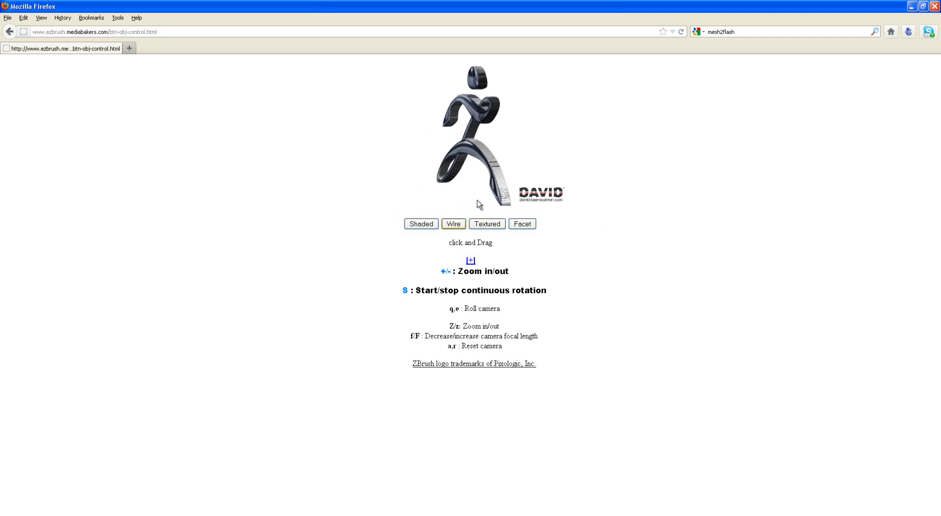
{"action": "right_click", "coordinate": [296, 192]}
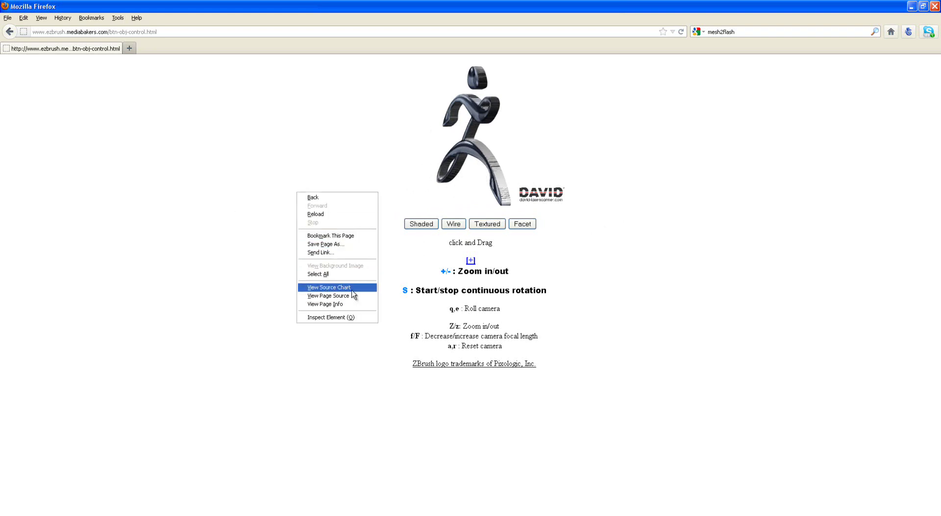
{"action": "left_click", "coordinate": [338, 288]}
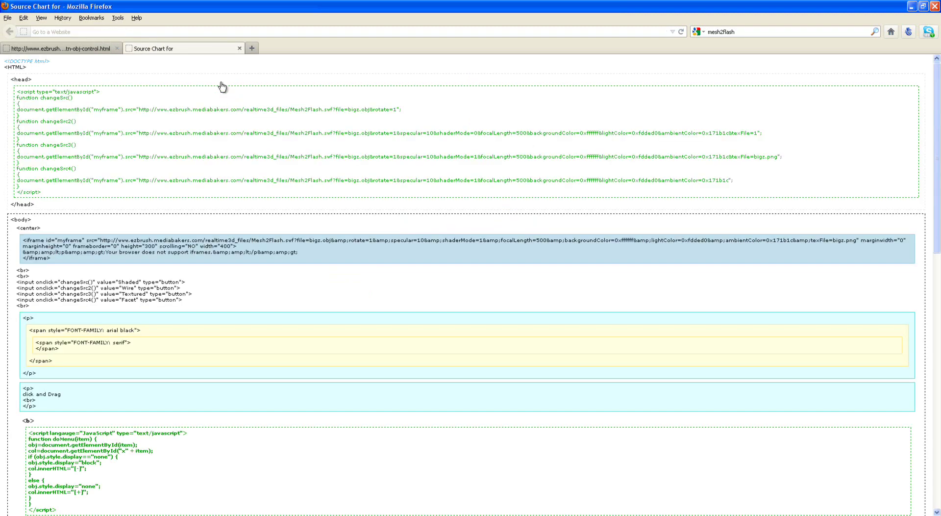
{"action": "left_click", "coordinate": [239, 49]}
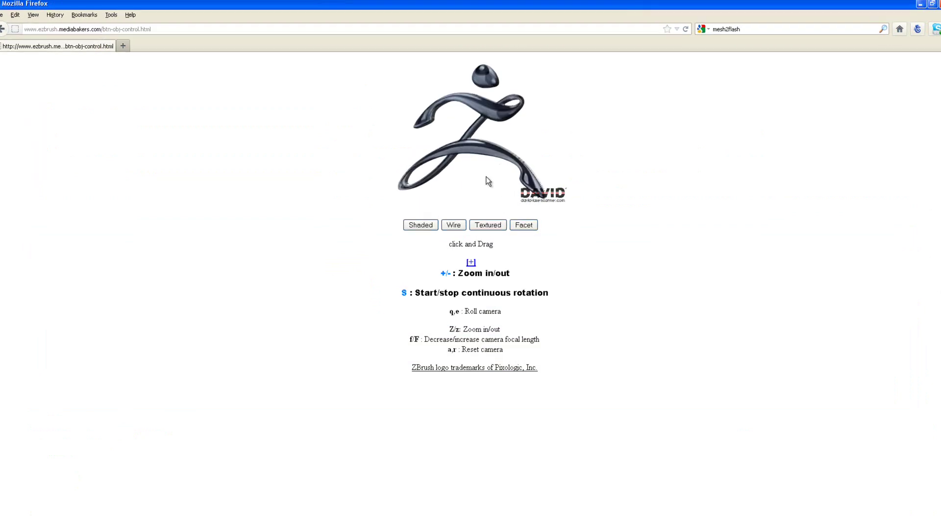
Set the model to textured display, then open DAVID Downloads and scroll to Mesh2Flash_1_4_free.zip.
{"action": "left_click", "coordinate": [493, 221]}
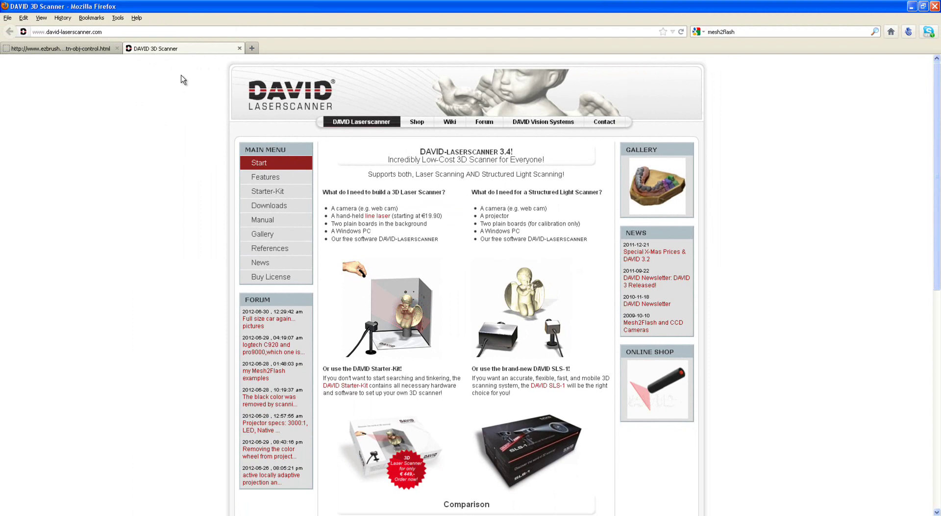
{"action": "left_click", "coordinate": [273, 207]}
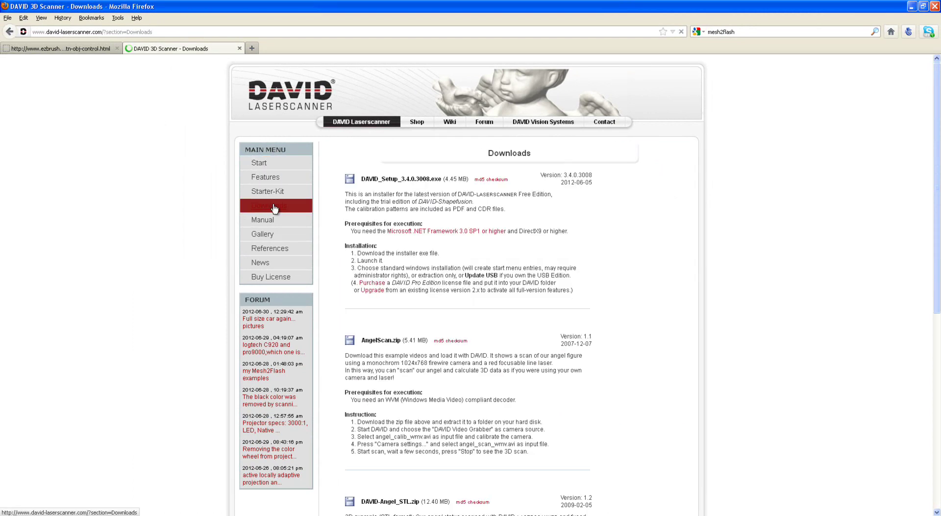
{"action": "scroll", "coordinate": [578, 328], "scroll_direction": "down", "scroll_amount": 10}
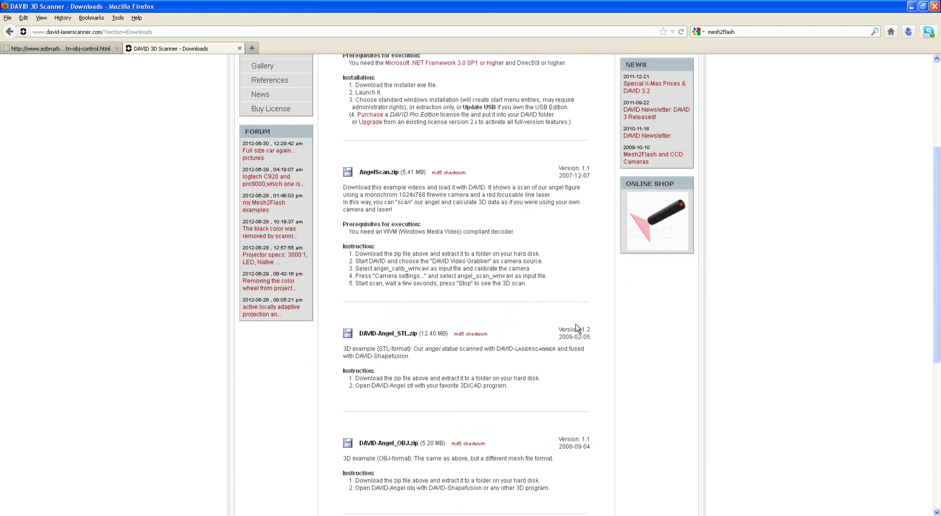
{"action": "scroll", "coordinate": [578, 328], "scroll_direction": "down", "scroll_amount": 3}
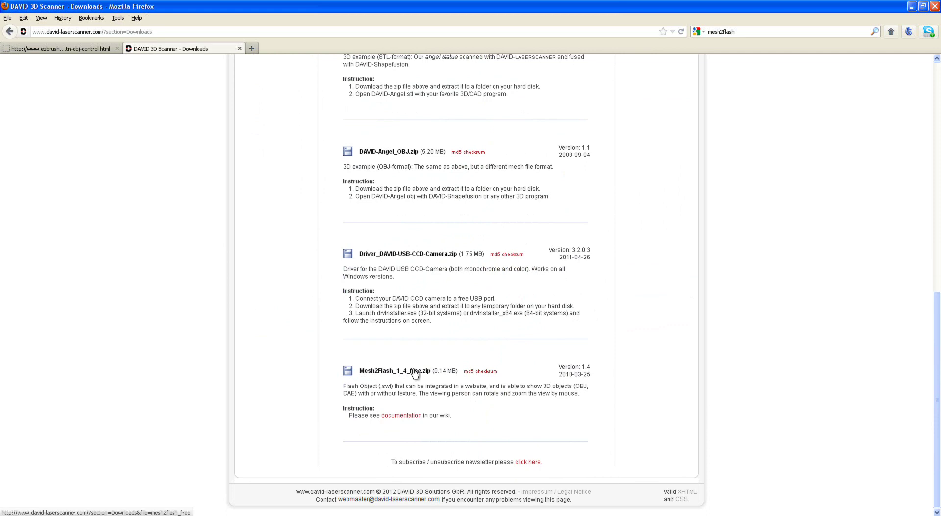
Open the Mesh2Flash wiki manual, scroll to HTML Syntax and select its embed code.
{"action": "left_click", "coordinate": [394, 417]}
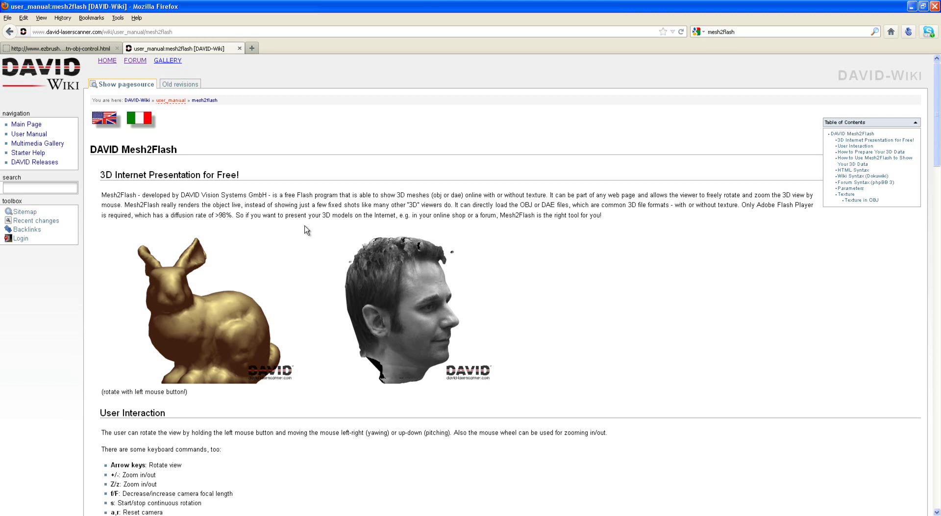
{"action": "scroll", "coordinate": [343, 377], "scroll_direction": "down", "scroll_amount": 3}
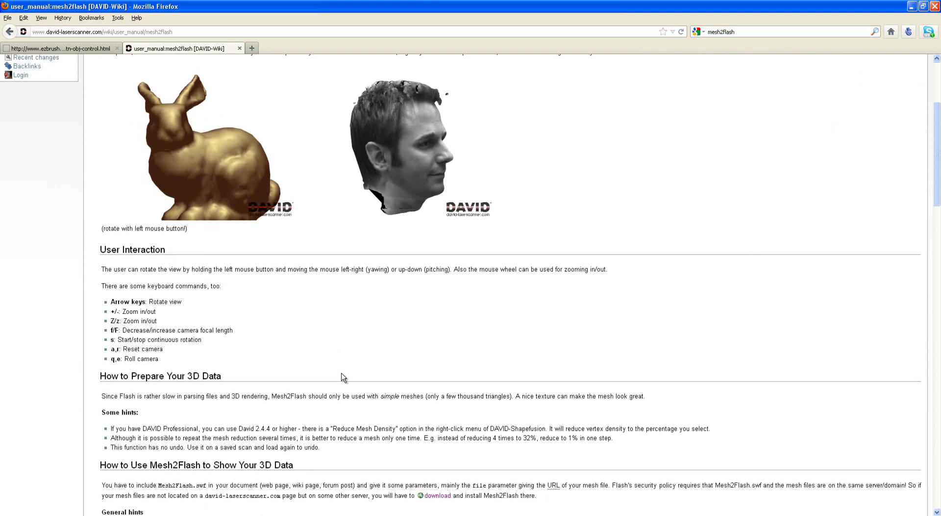
{"action": "scroll", "coordinate": [343, 376], "scroll_direction": "down", "scroll_amount": 2}
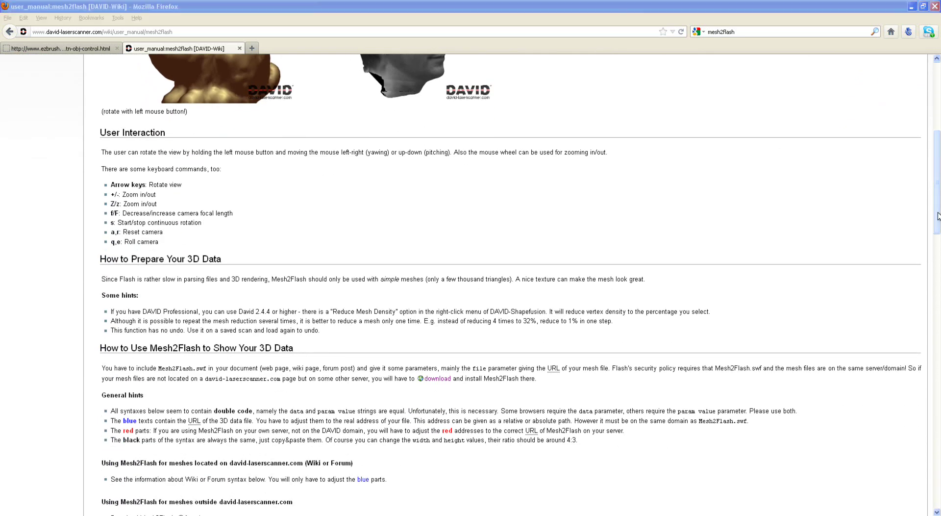
{"action": "left_click_drag", "start_coordinate": [936, 222], "coordinate": [928, 294]}
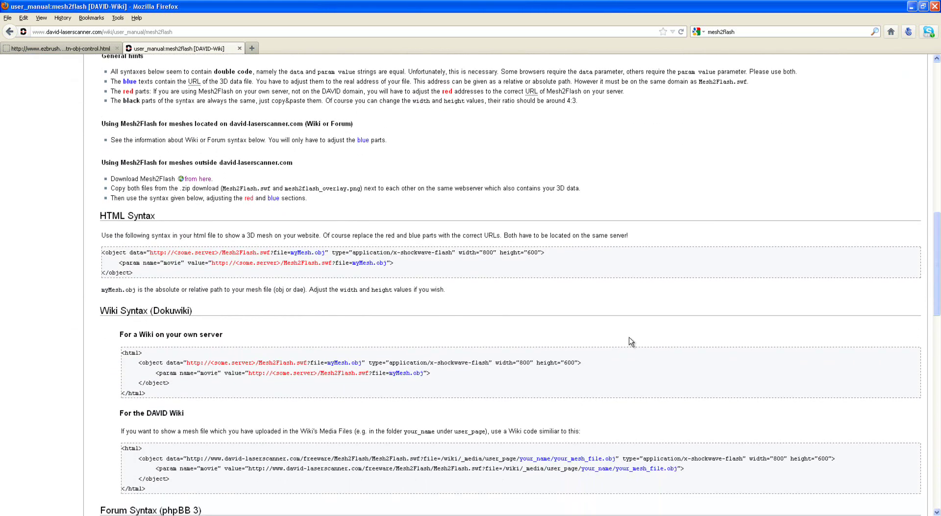
{"action": "left_click_drag", "start_coordinate": [178, 363], "coordinate": [126, 333]}
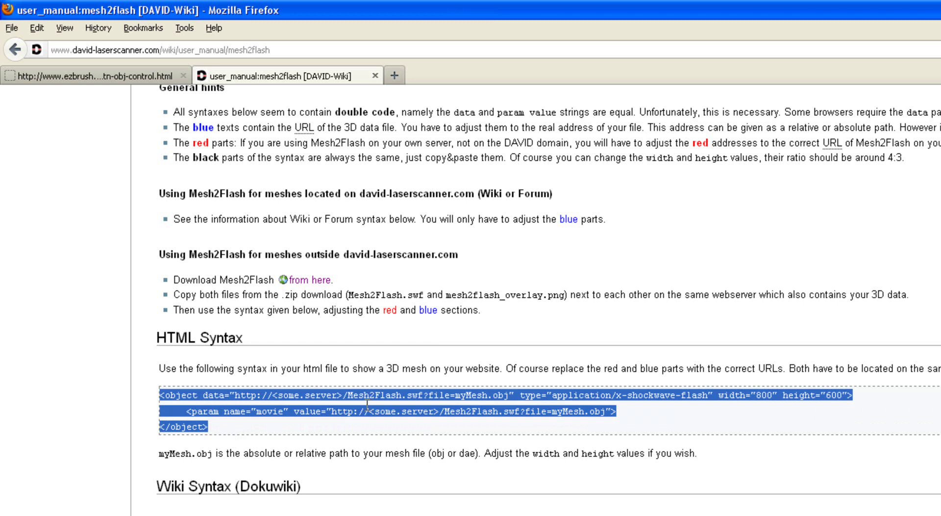
{"action": "left_click", "coordinate": [208, 400]}
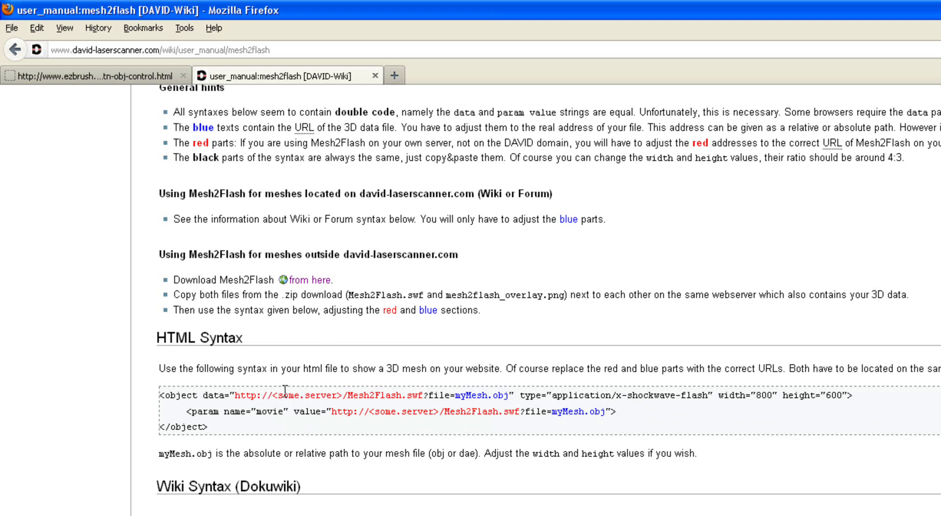
{"action": "left_click_drag", "start_coordinate": [348, 398], "coordinate": [402, 393]}
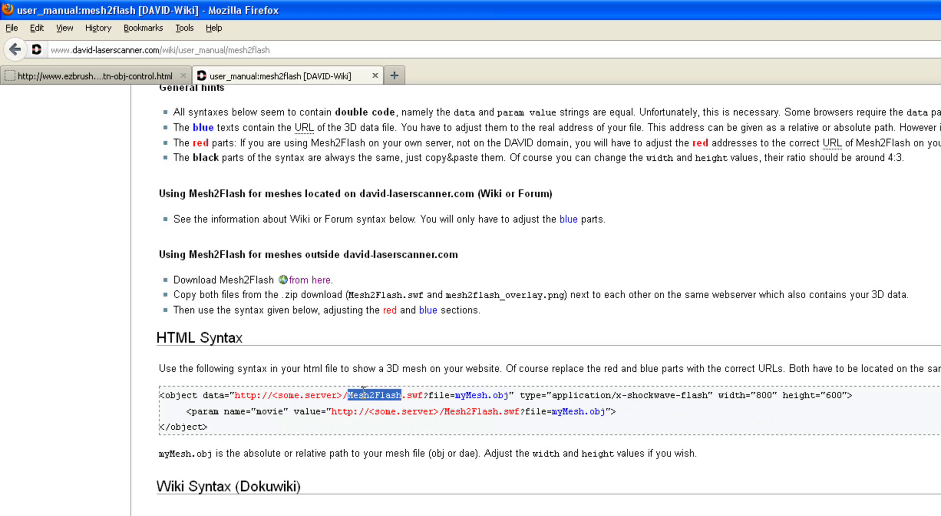
{"action": "left_click_drag", "start_coordinate": [487, 396], "coordinate": [455, 389]}
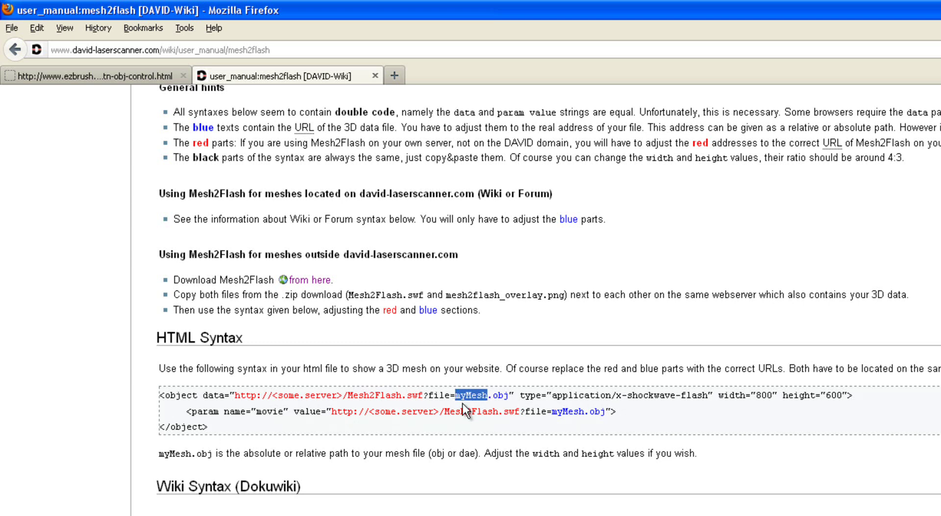
Highlight myMesh.obj and the word myMesh in the first code line, then deselect.
{"action": "left_click", "coordinate": [509, 392]}
{"action": "left_click_drag", "start_coordinate": [509, 393], "coordinate": [457, 390]}
{"action": "left_click", "coordinate": [475, 397]}
{"action": "double_click", "coordinate": [486, 395]}
{"action": "left_click_drag", "start_coordinate": [511, 393], "coordinate": [456, 392]}
{"action": "left_click", "coordinate": [509, 395]}
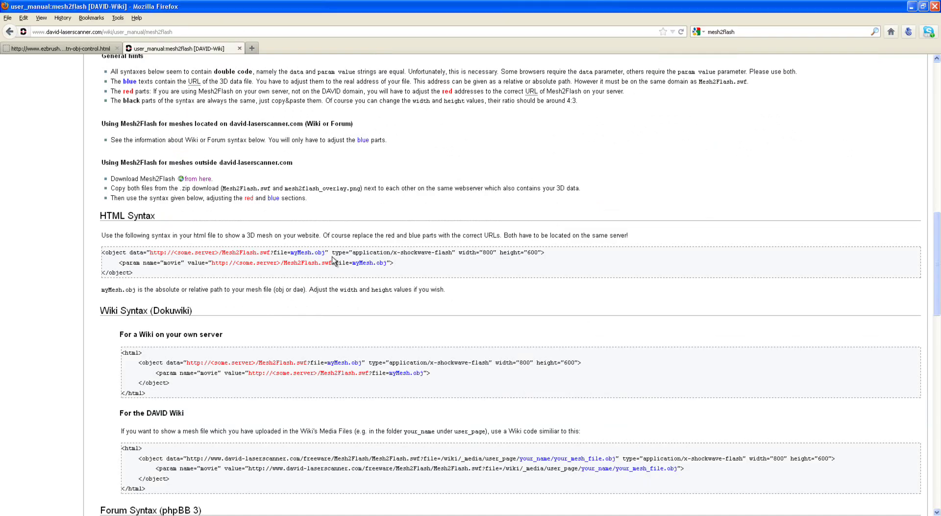
Select the Mesh2Flash URL with its file parameter and scroll to the Dokuwiki examples.
{"action": "left_click_drag", "start_coordinate": [355, 277], "coordinate": [165, 278]}
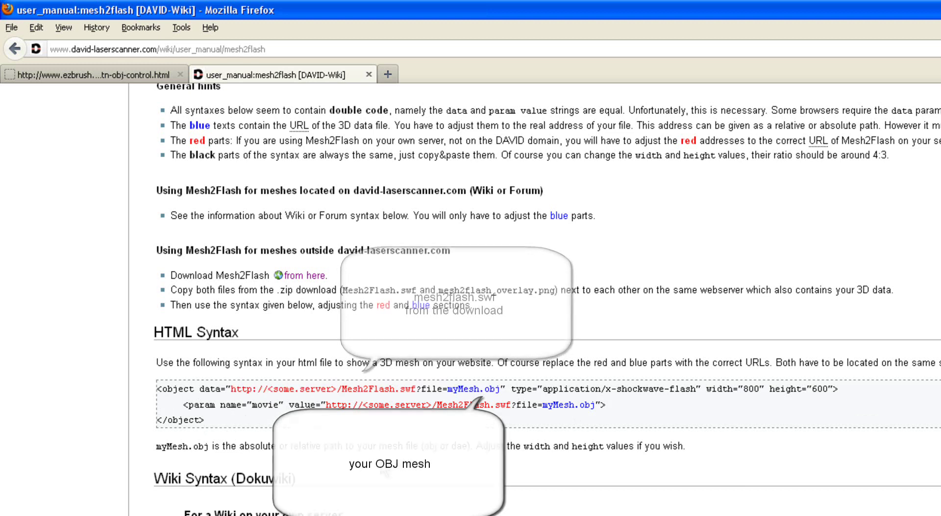
{"action": "scroll", "coordinate": [534, 299], "scroll_direction": "down", "scroll_amount": 3}
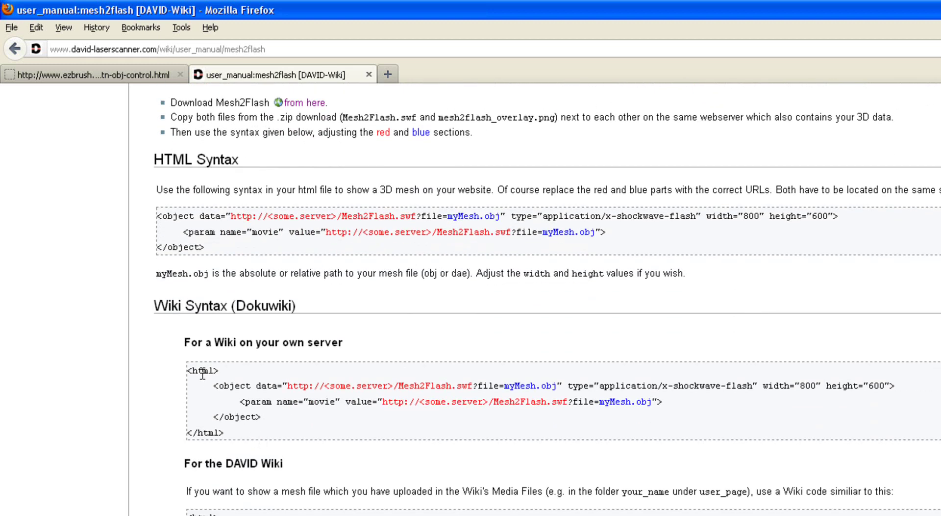
{"action": "scroll", "coordinate": [225, 484], "scroll_direction": "down", "scroll_amount": 3}
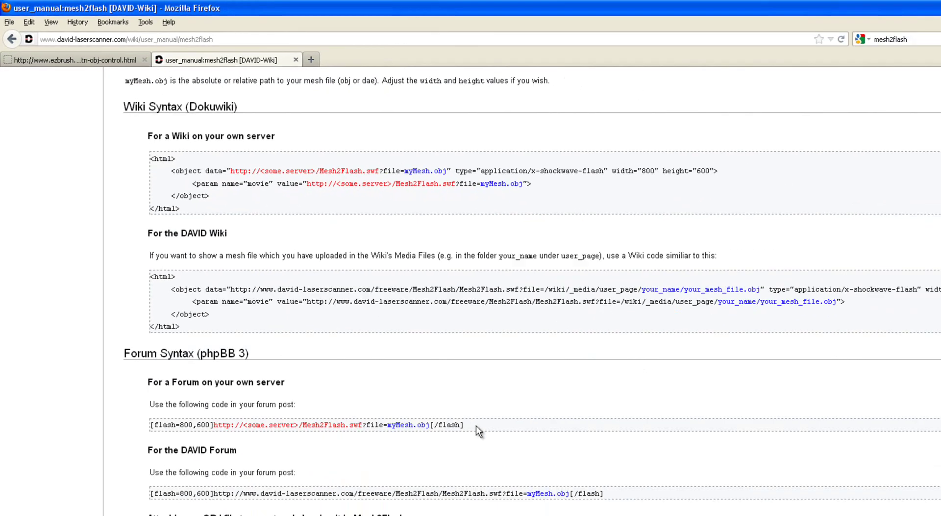
Highlight the own-server forum embed code, deselect it, and scroll to the Parameters section.
{"action": "left_click_drag", "start_coordinate": [375, 343], "coordinate": [127, 342]}
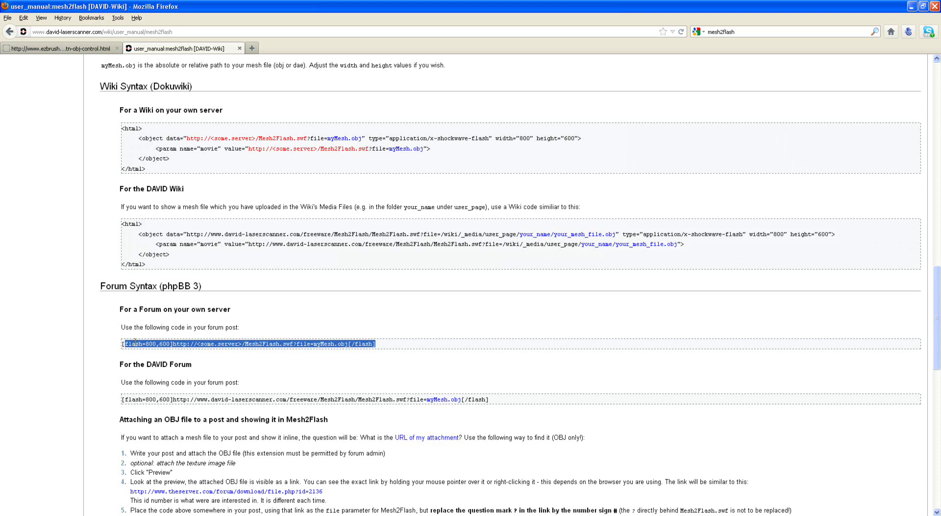
{"action": "left_click", "coordinate": [391, 343]}
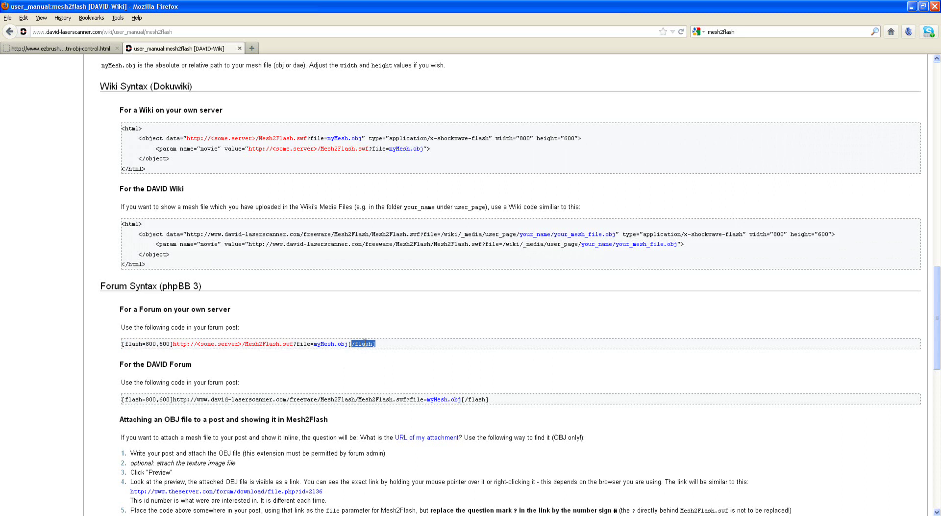
{"action": "scroll", "coordinate": [411, 368], "scroll_direction": "down", "scroll_amount": 4}
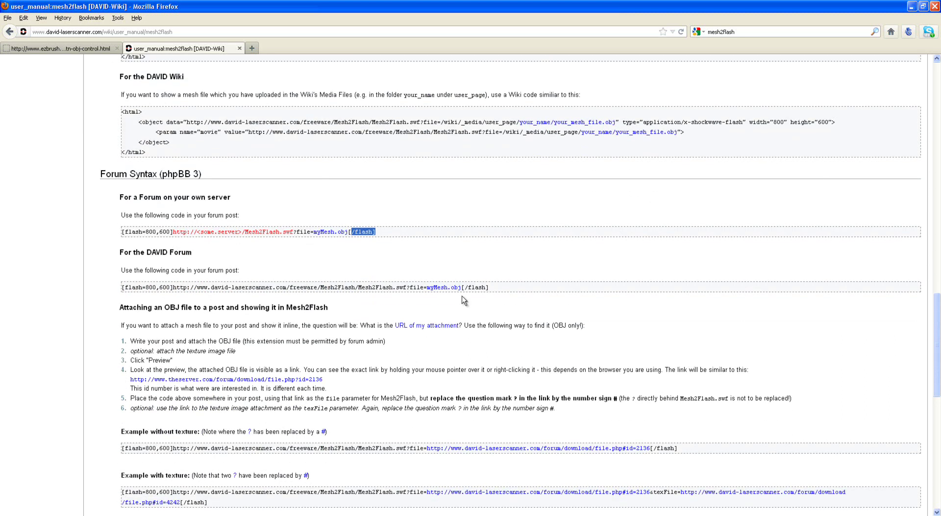
{"action": "scroll", "coordinate": [468, 357], "scroll_direction": "down", "scroll_amount": 6}
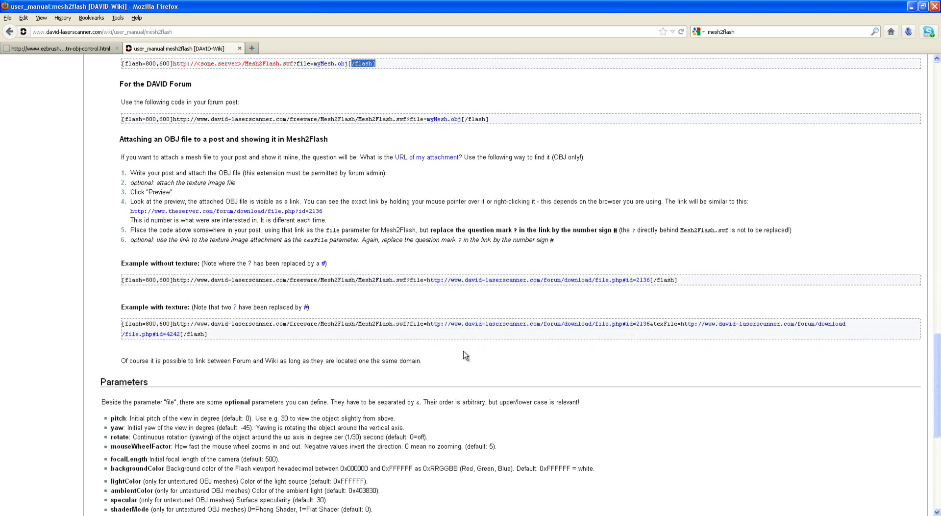
{"action": "scroll", "coordinate": [466, 355], "scroll_direction": "down", "scroll_amount": 6}
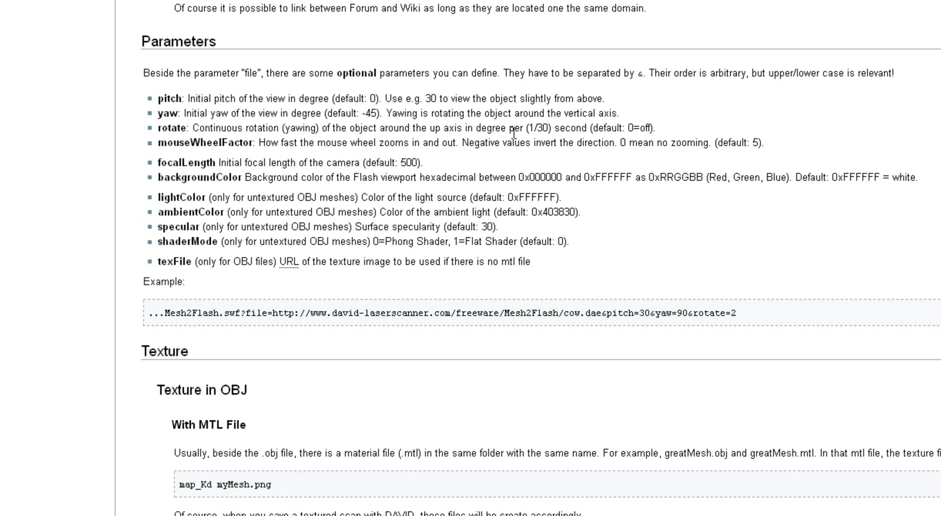
Highlight rotate=2, then just the value 2, in the cow.dae example URL.
{"action": "scroll", "coordinate": [513, 132], "scroll_direction": "down", "scroll_amount": 3}
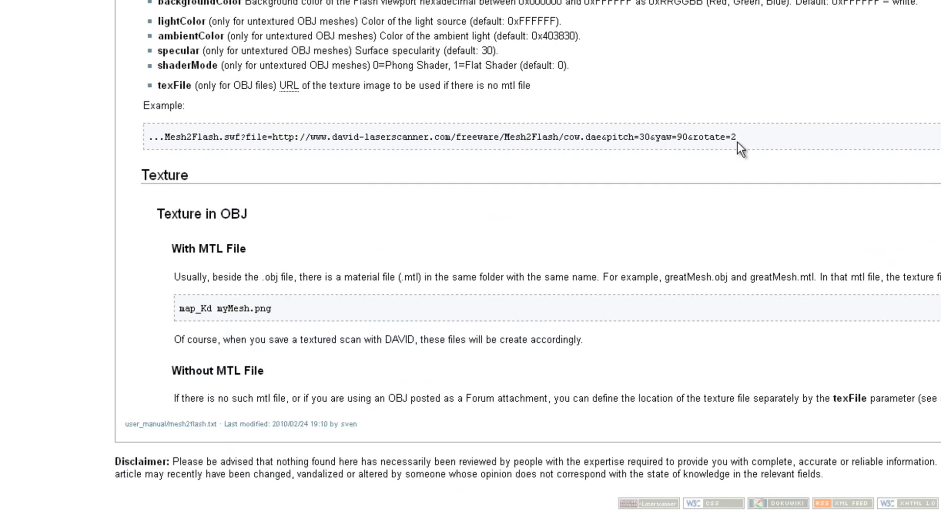
{"action": "left_click_drag", "start_coordinate": [737, 140], "coordinate": [696, 138]}
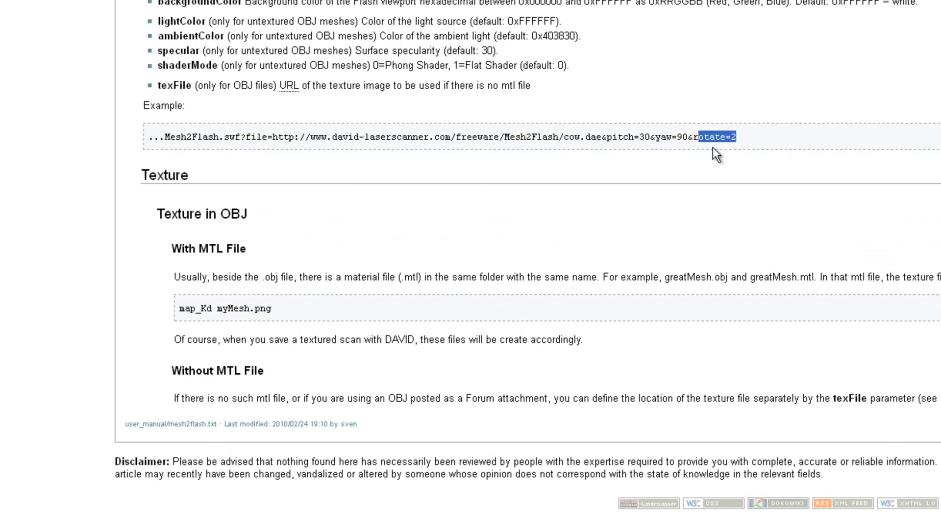
{"action": "left_click_drag", "start_coordinate": [737, 137], "coordinate": [732, 136]}
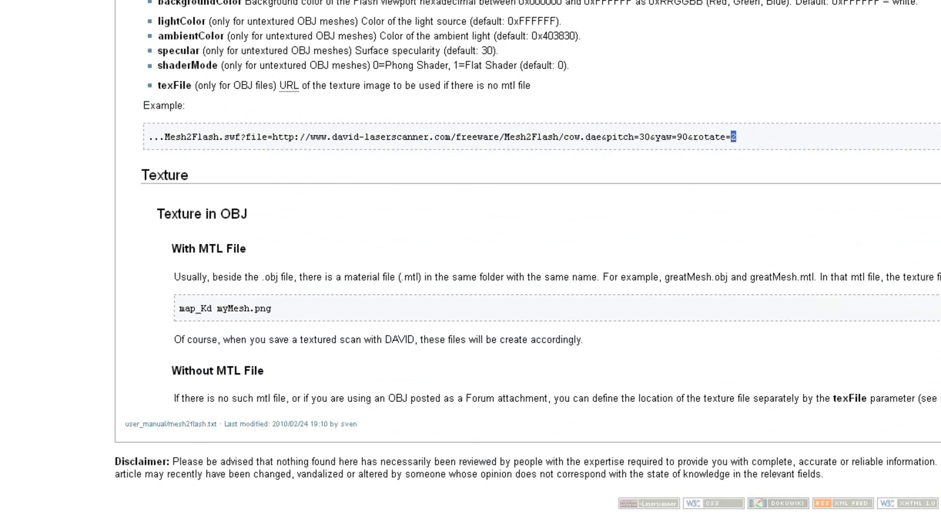
{"action": "scroll", "coordinate": [330, 262], "scroll_direction": "down", "scroll_amount": 1}
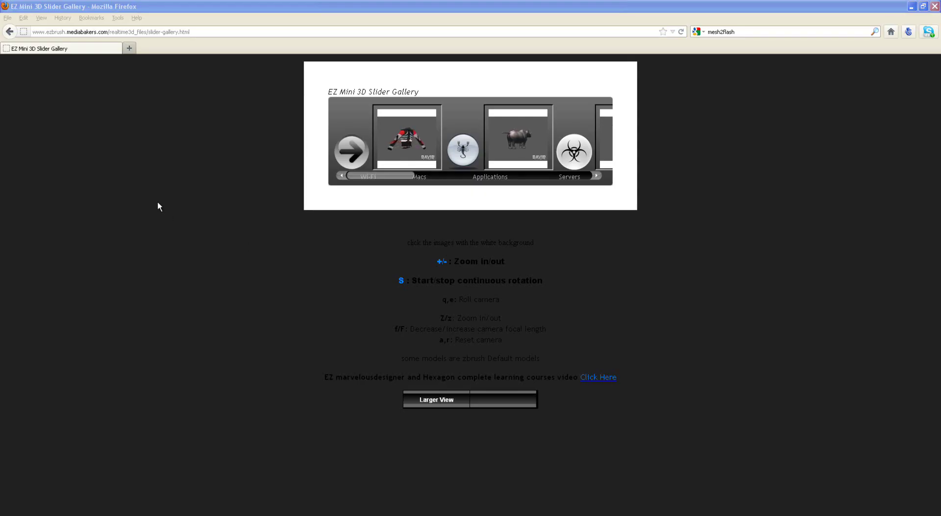
Slide the gallery carousel back and forward to reveal the rhino, dog and head models.
{"action": "left_click", "coordinate": [158, 205]}
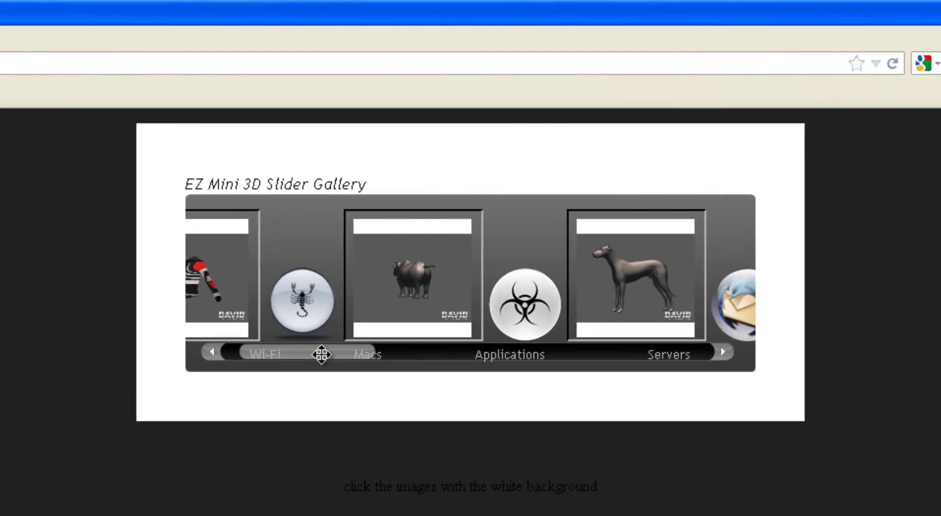
{"action": "left_click_drag", "start_coordinate": [322, 354], "coordinate": [309, 352]}
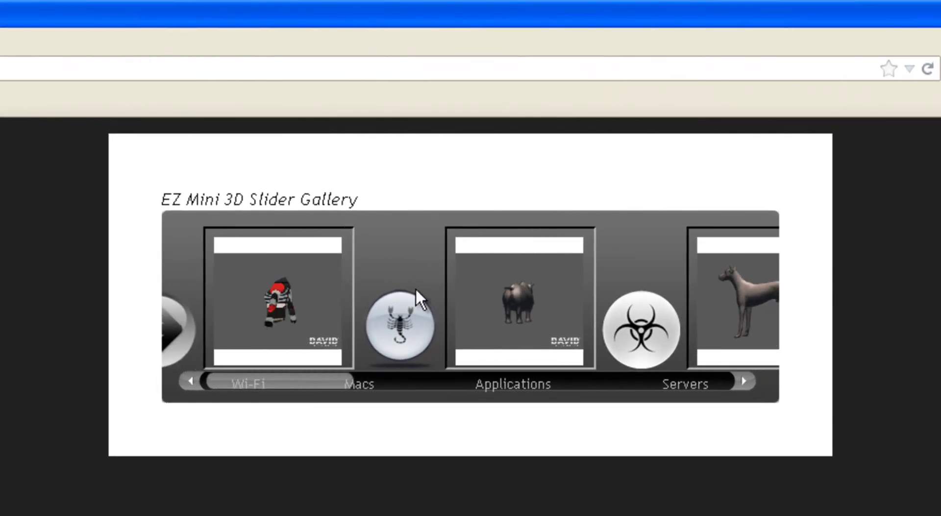
{"action": "left_click_drag", "start_coordinate": [307, 384], "coordinate": [344, 387]}
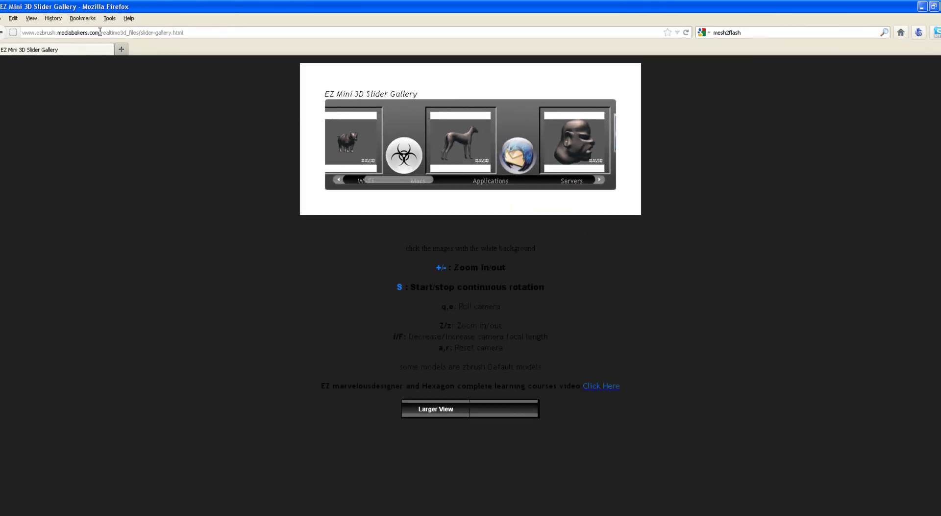
{"action": "left_click_drag", "start_coordinate": [109, 31], "coordinate": [126, 31]}
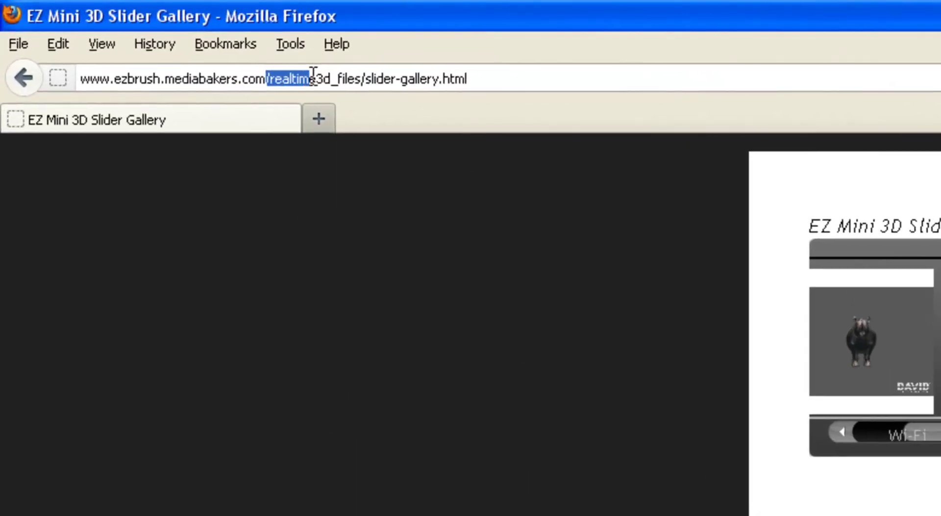
Highlight /realtime3d_files/ in the address and show the Larger View model list.
{"action": "left_click_drag", "start_coordinate": [313, 76], "coordinate": [365, 79]}
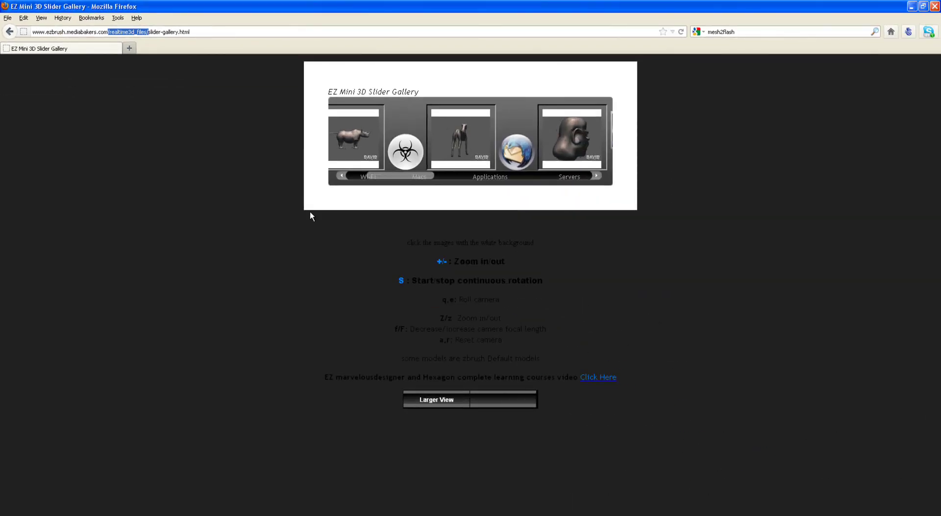
{"action": "mouse_move", "coordinate": [433, 397]}
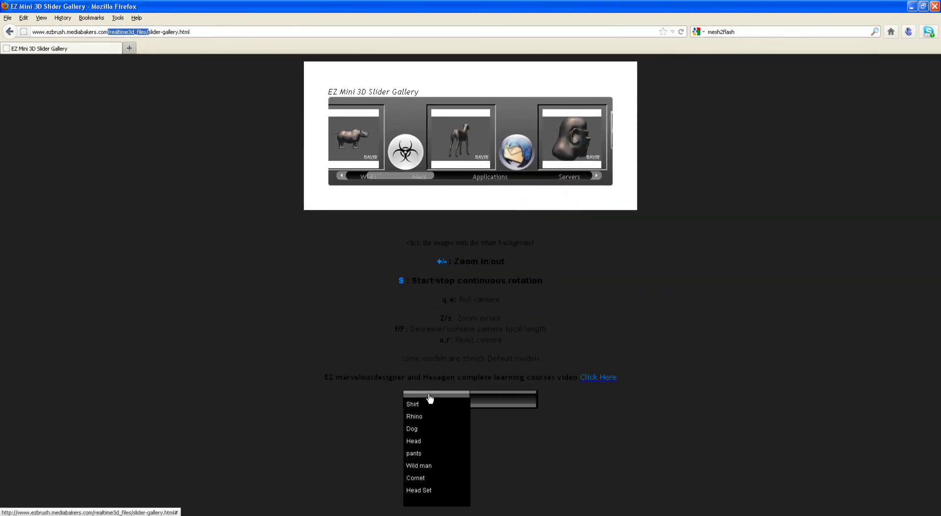
Open the Wild man model alone and reload it with backgroundColor 444444 (dark grey).
{"action": "left_click", "coordinate": [433, 467]}
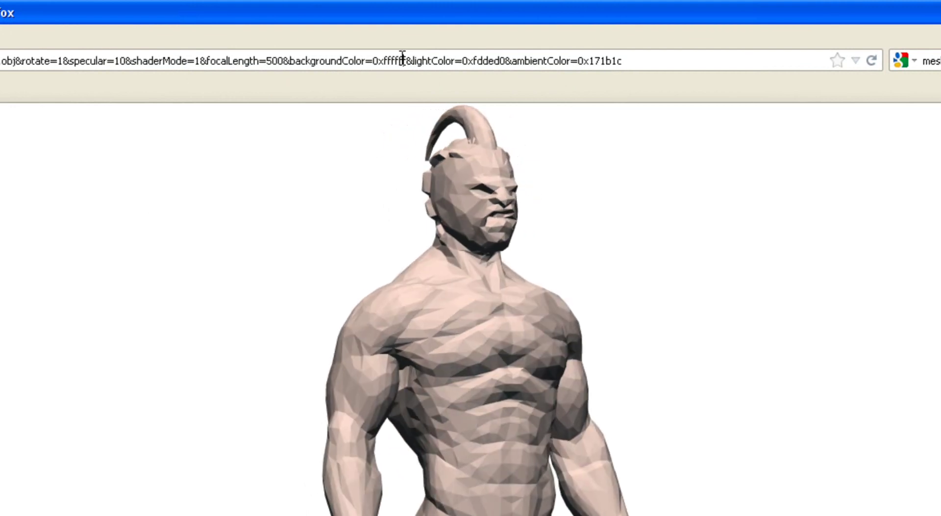
{"action": "left_click_drag", "start_coordinate": [406, 56], "coordinate": [384, 56]}
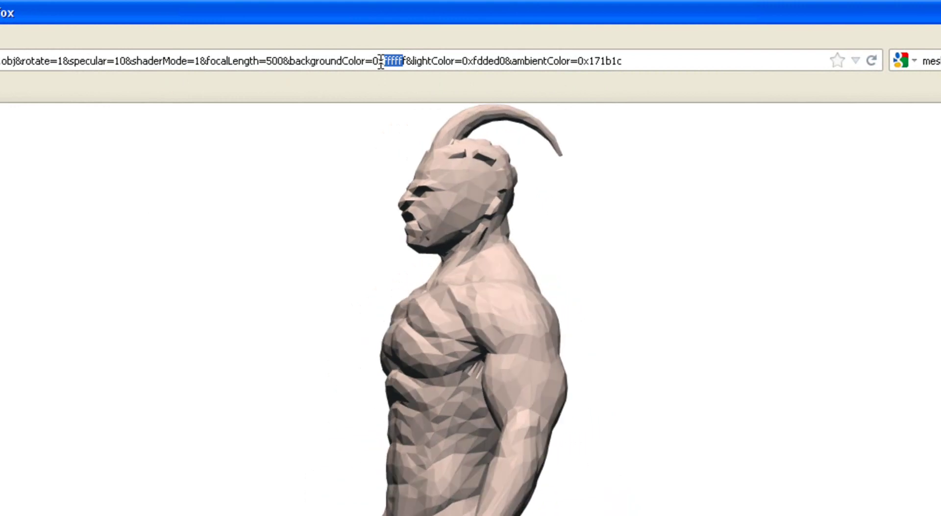
{"action": "type", "text": "444444"}
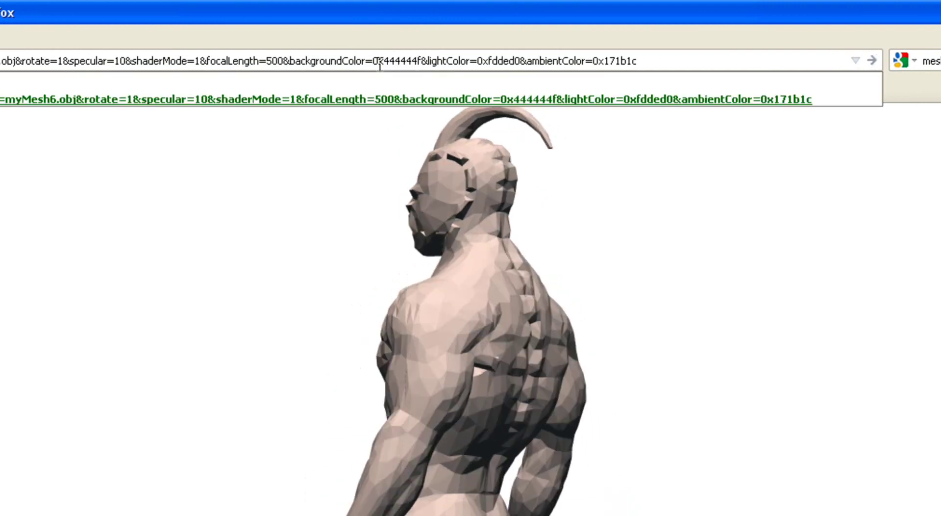
{"action": "key", "text": "Return"}
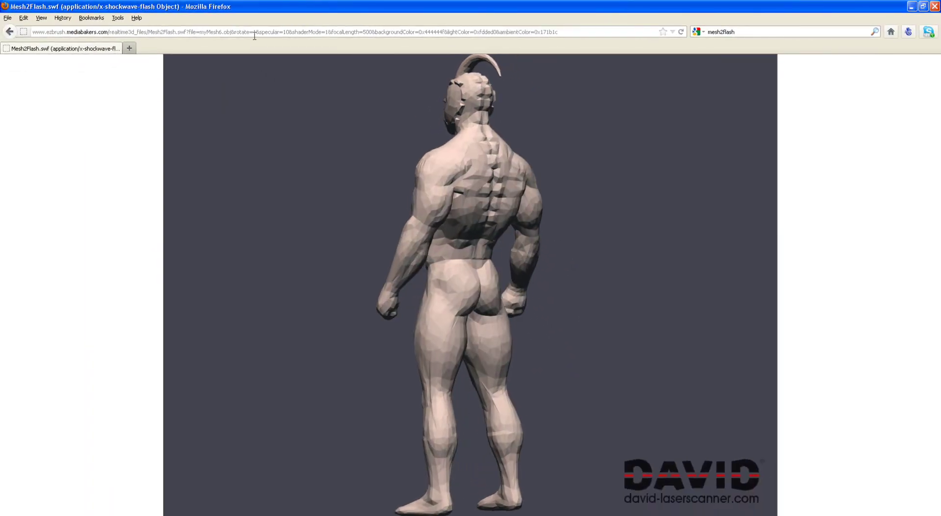
Reload the model with rotate set to 0, then return to its white-background version.
{"action": "double_click", "coordinate": [255, 31]}
{"action": "type", "text": "0"}
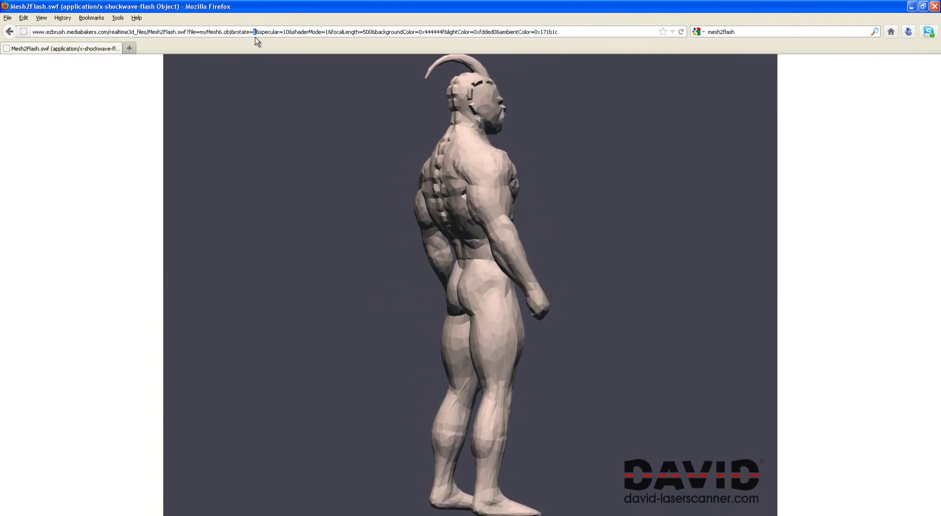
{"action": "key", "text": "Return"}
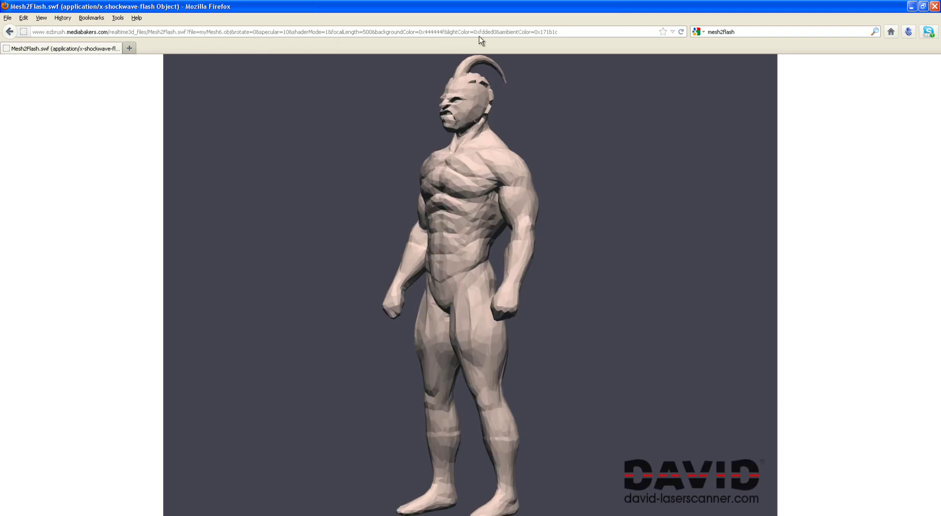
{"action": "left_click", "coordinate": [8, 32]}
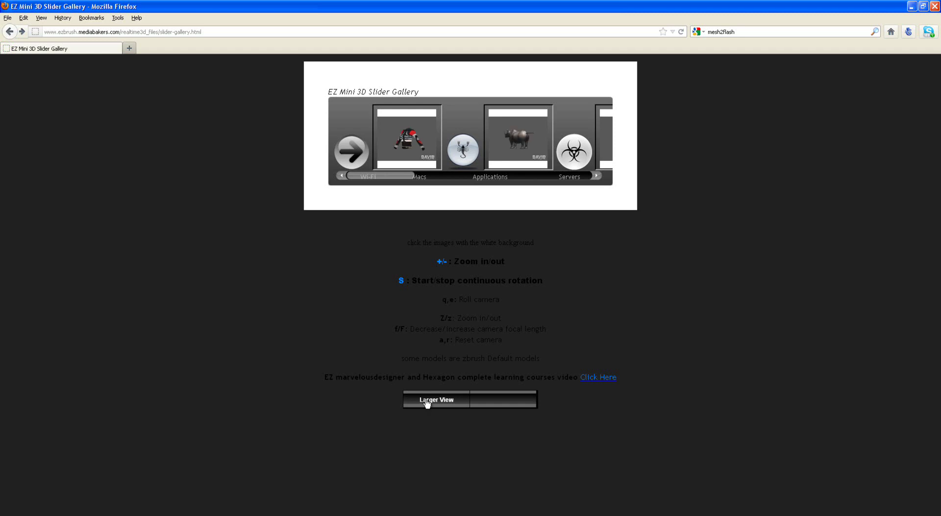
Pick Dog from the Larger View list to see its magenta wireframe, then return to the gallery.
{"action": "left_click", "coordinate": [427, 401]}
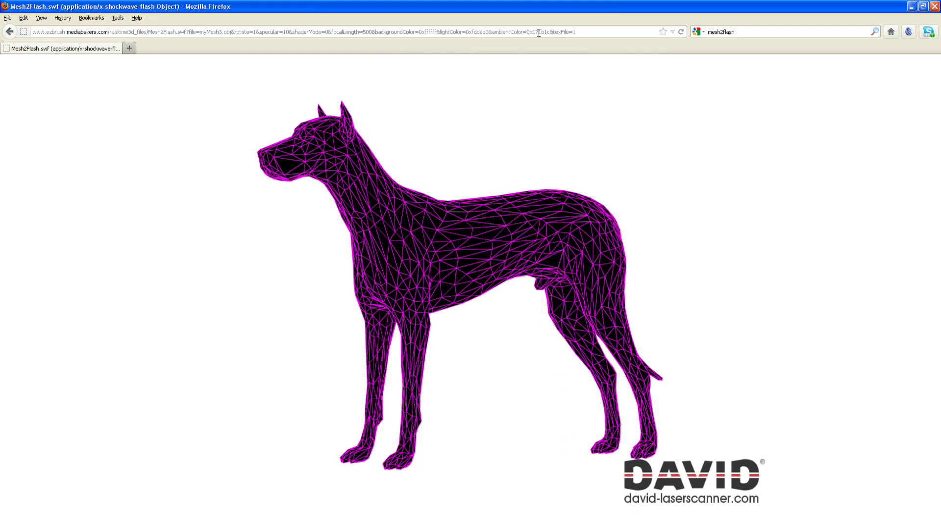
{"action": "left_click", "coordinate": [10, 32]}
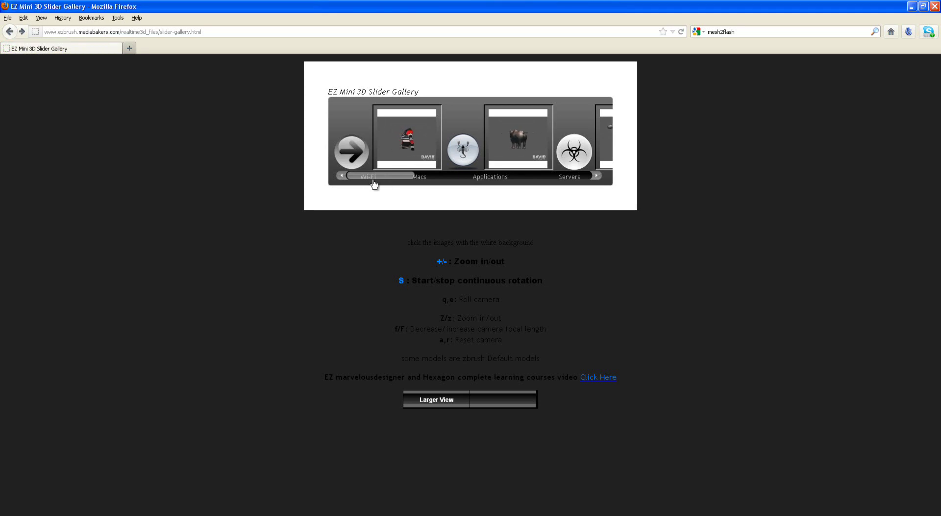
Slide the gallery past Macs to the man model and tumble it to view it from below.
{"action": "left_click_drag", "start_coordinate": [374, 176], "coordinate": [387, 174]}
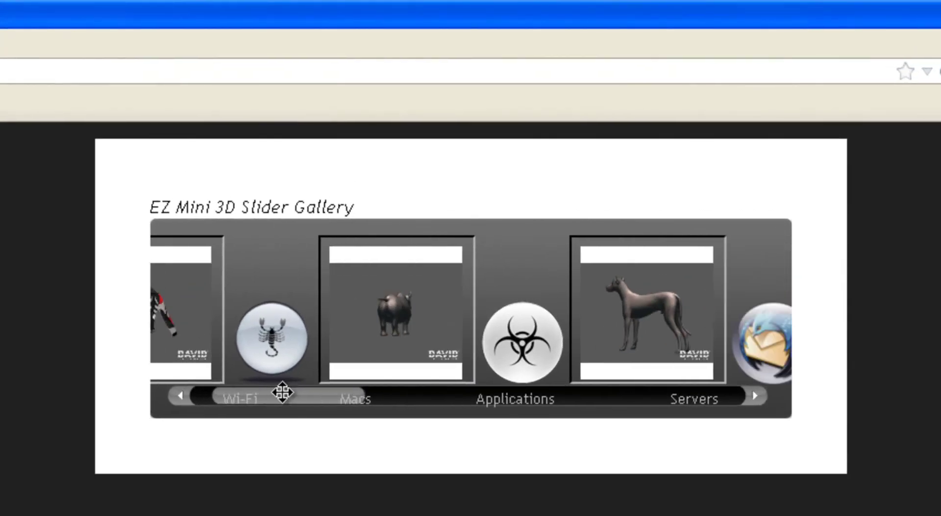
{"action": "left_click_drag", "start_coordinate": [282, 392], "coordinate": [352, 403]}
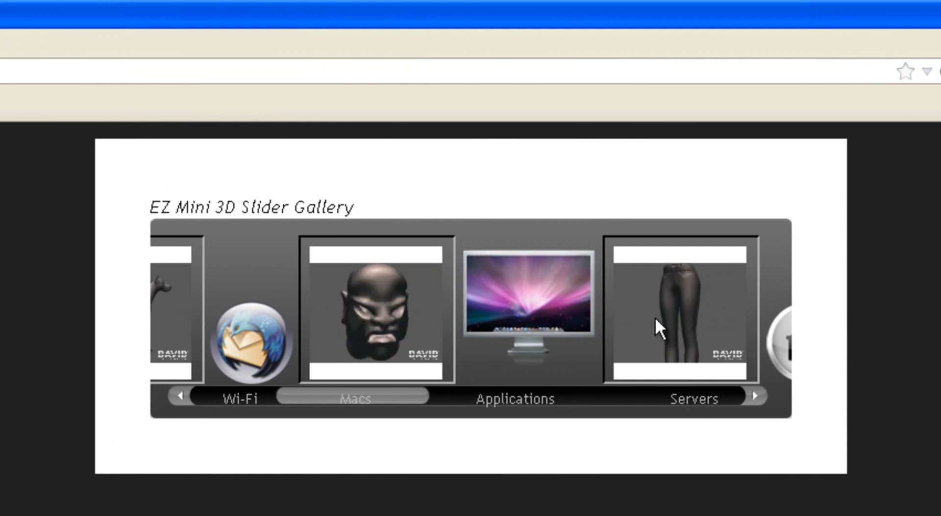
{"action": "left_click_drag", "start_coordinate": [361, 398], "coordinate": [420, 396]}
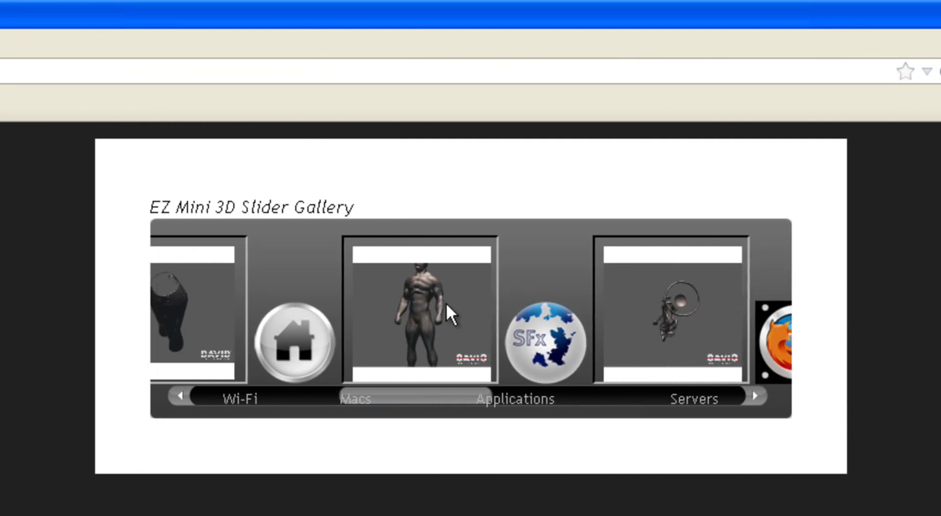
{"action": "left_click_drag", "start_coordinate": [439, 311], "coordinate": [418, 298]}
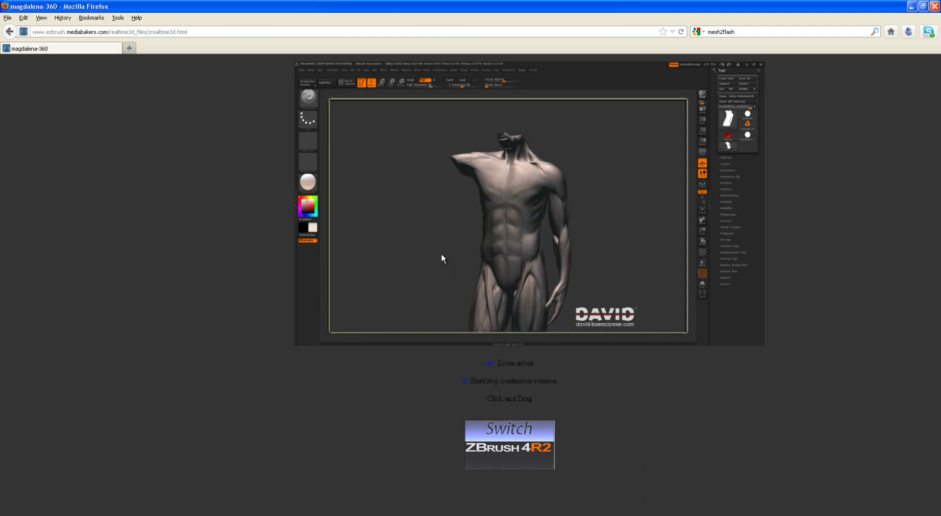
Select the realtime3d part of the address so it can be replaced with btn-obj-control.html.
{"action": "double_click", "coordinate": [132, 31]}
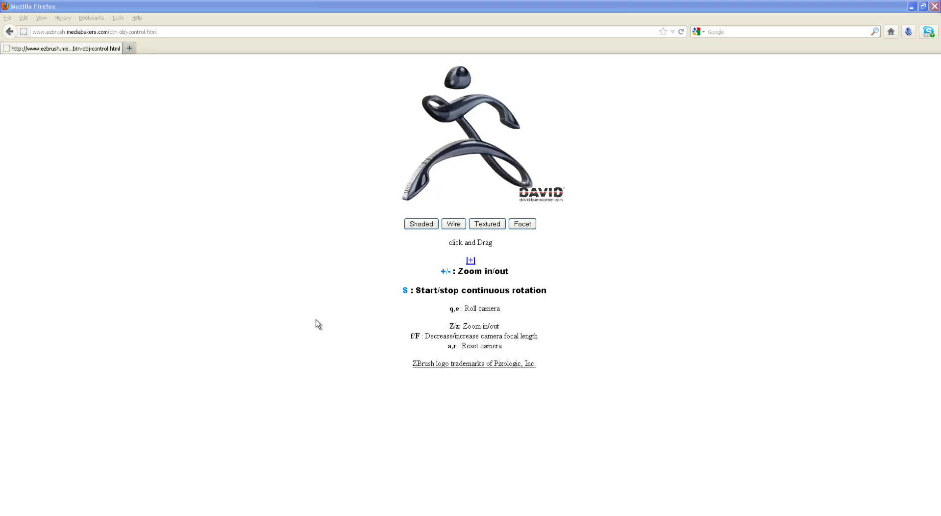
Switch the ZBrush logo to Facet shading and turn it to a front view and other angles.
{"action": "left_click", "coordinate": [316, 322]}
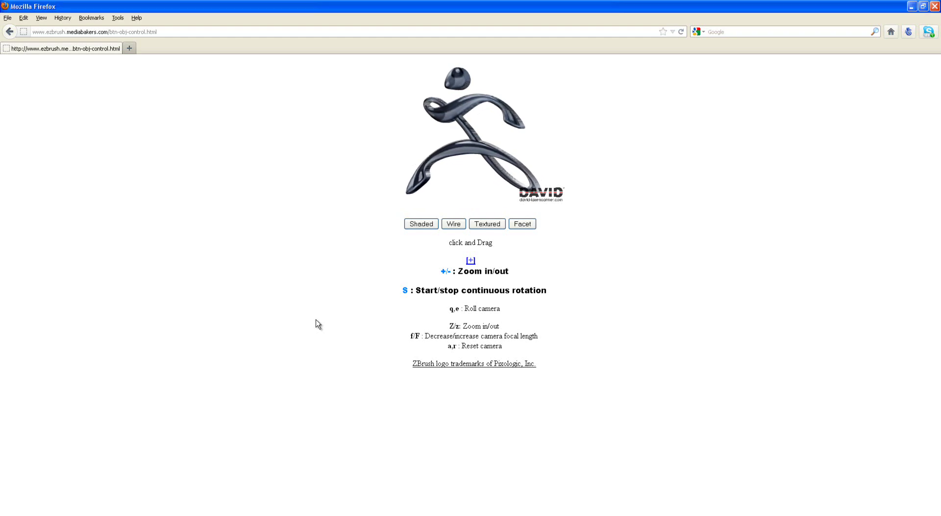
{"action": "left_click", "coordinate": [522, 225]}
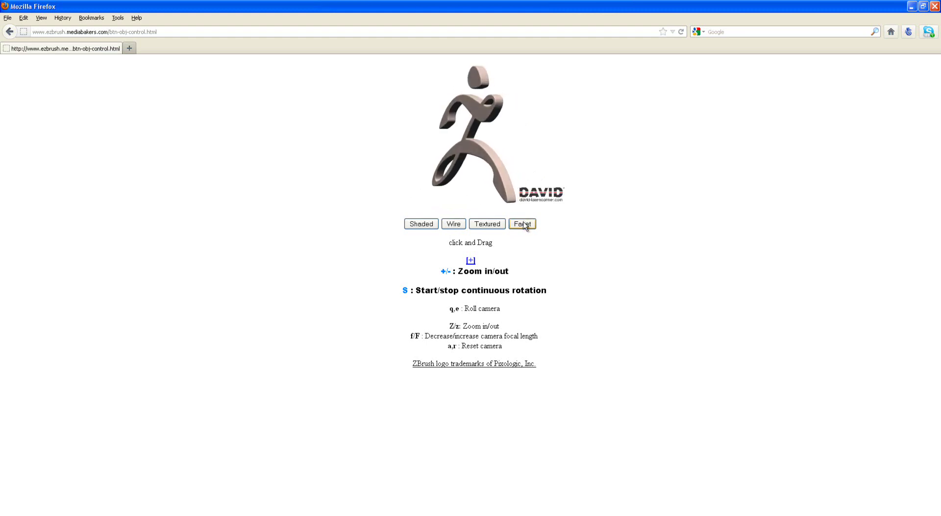
{"action": "left_click_drag", "start_coordinate": [459, 187], "coordinate": [491, 188]}
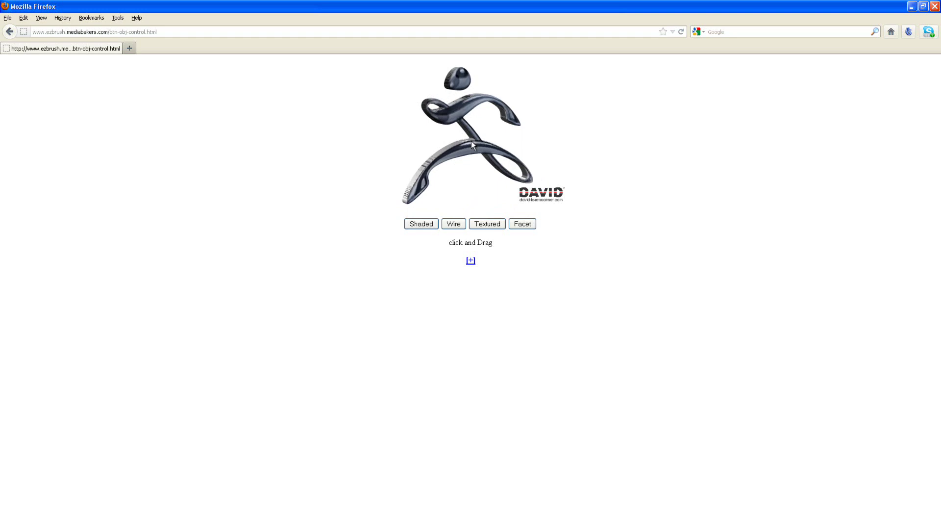
{"action": "left_click_drag", "start_coordinate": [471, 141], "coordinate": [444, 141]}
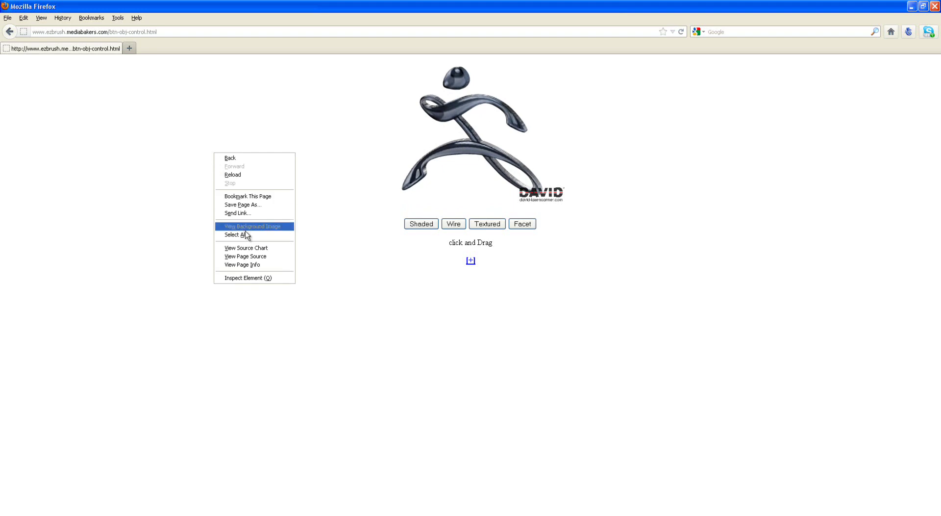
Copy the Mesh2Flash texFile=bigz.png viewer URL from the maximized page source, then close the source.
{"action": "left_click", "coordinate": [255, 256]}
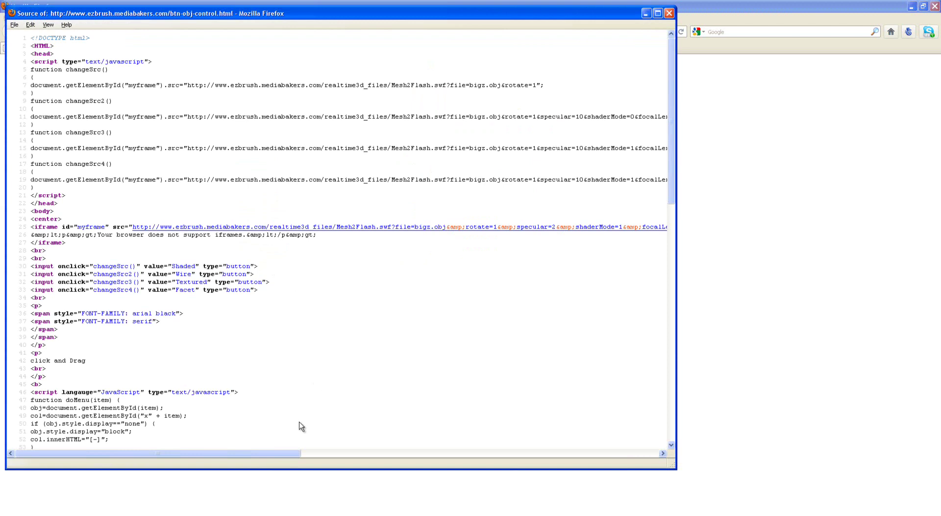
{"action": "left_click_drag", "start_coordinate": [274, 456], "coordinate": [343, 456]}
{"action": "left_click", "coordinate": [658, 14]}
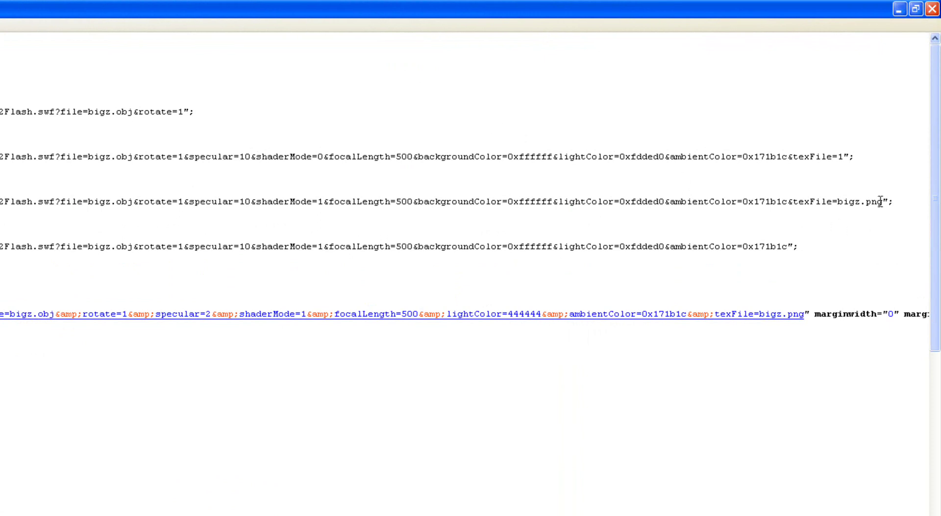
{"action": "left_click_drag", "start_coordinate": [845, 201], "coordinate": [0, 201]}
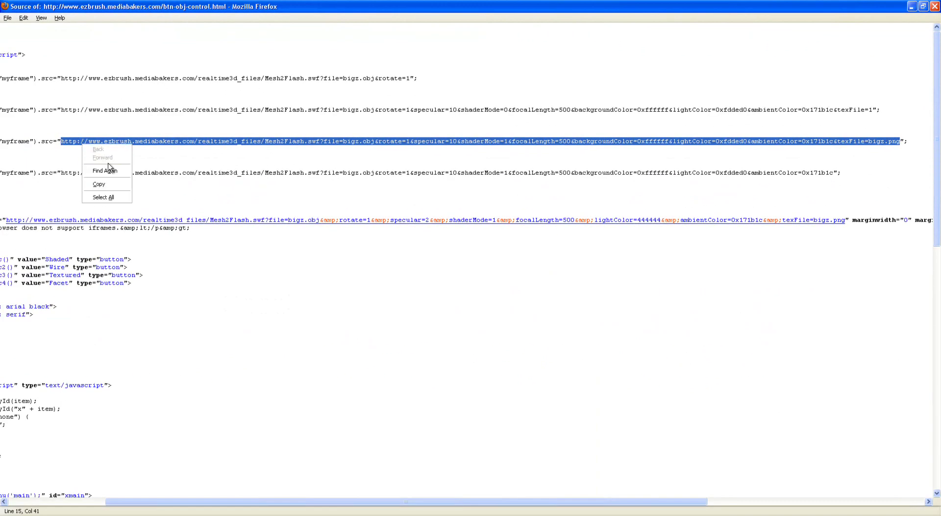
{"action": "left_click", "coordinate": [934, 7]}
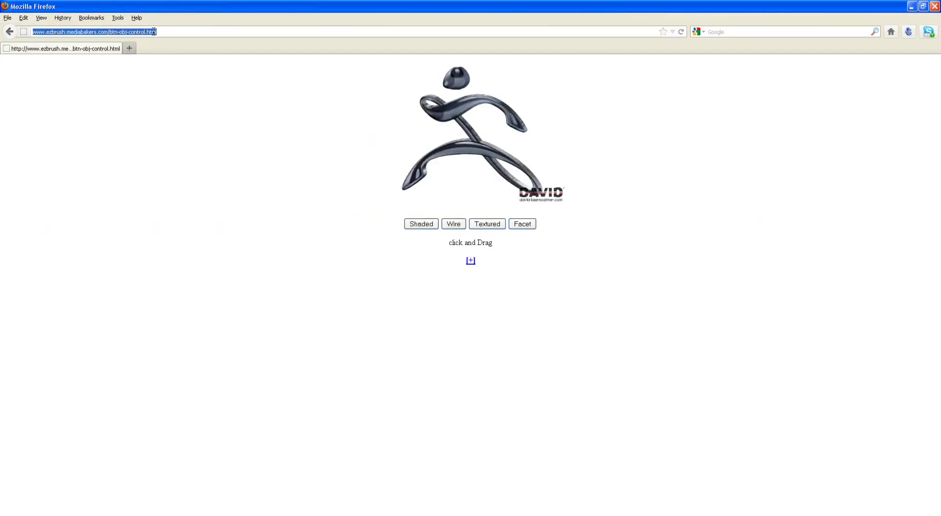
Load the copied Mesh2Flash URL directly, strip its texFile=bigz.png parameter and reload.
{"action": "left_click", "coordinate": [178, 76]}
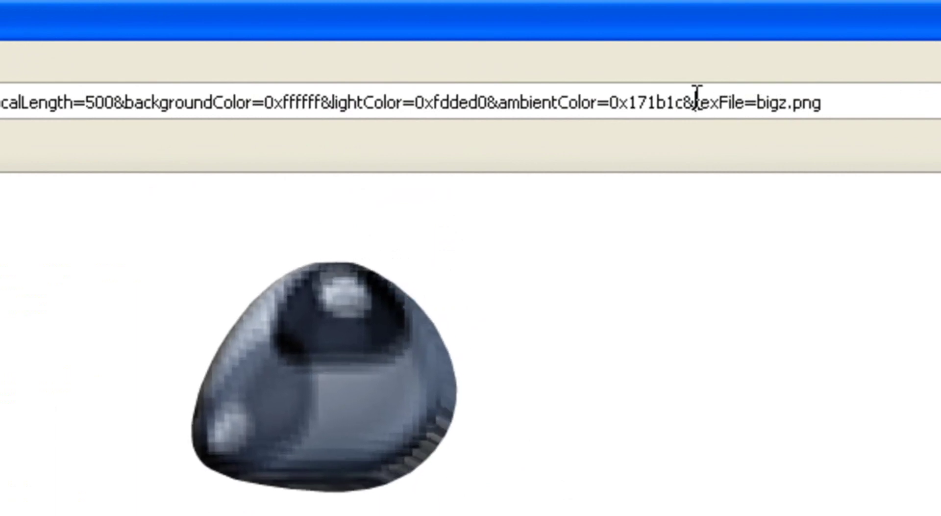
{"action": "left_click_drag", "start_coordinate": [696, 102], "coordinate": [863, 98]}
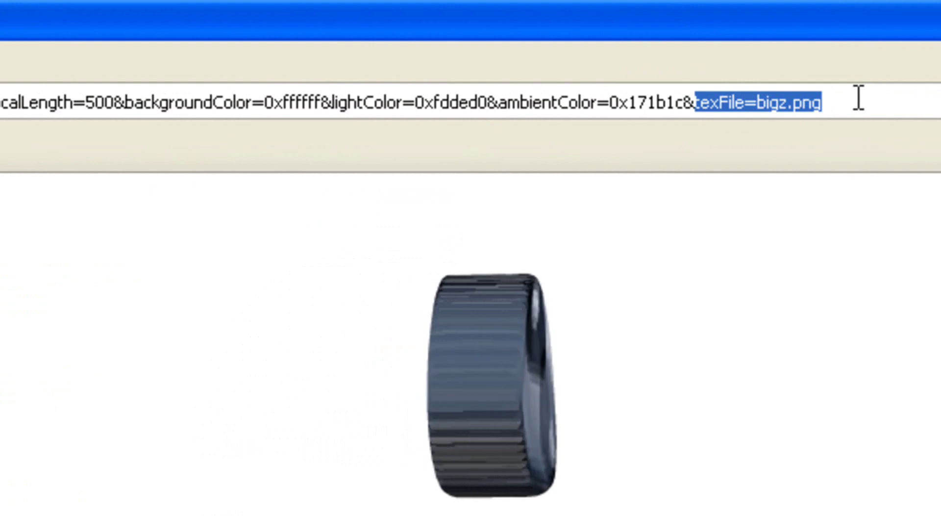
{"action": "left_click_drag", "start_coordinate": [847, 98], "coordinate": [697, 90]}
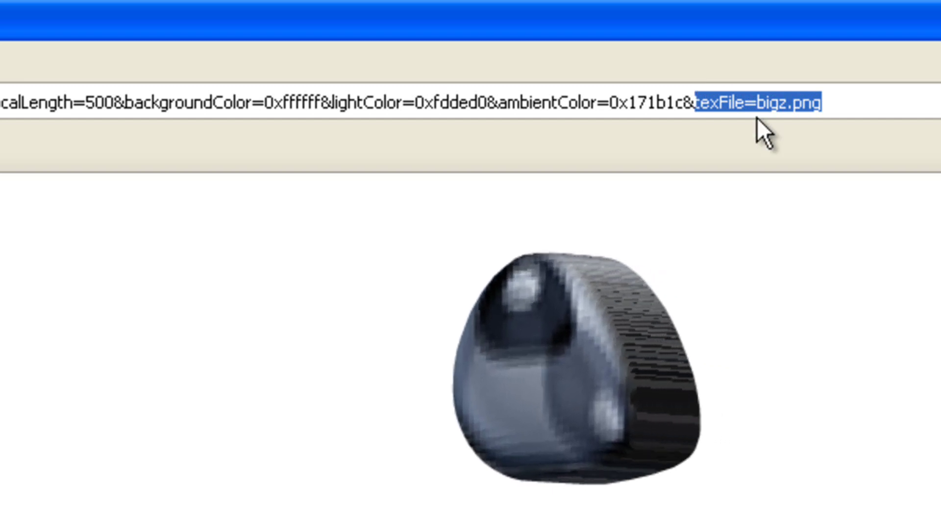
{"action": "key", "text": "Delete"}
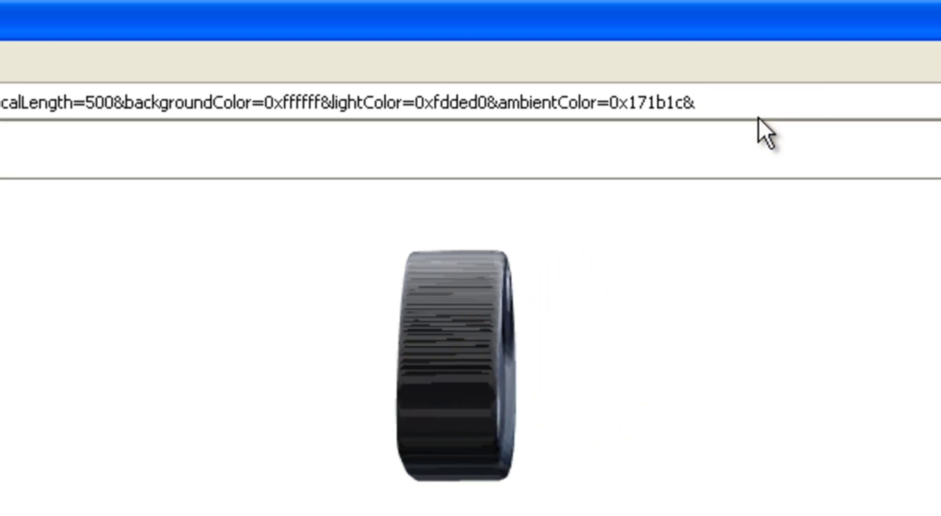
{"action": "key", "text": "BackSpace"}
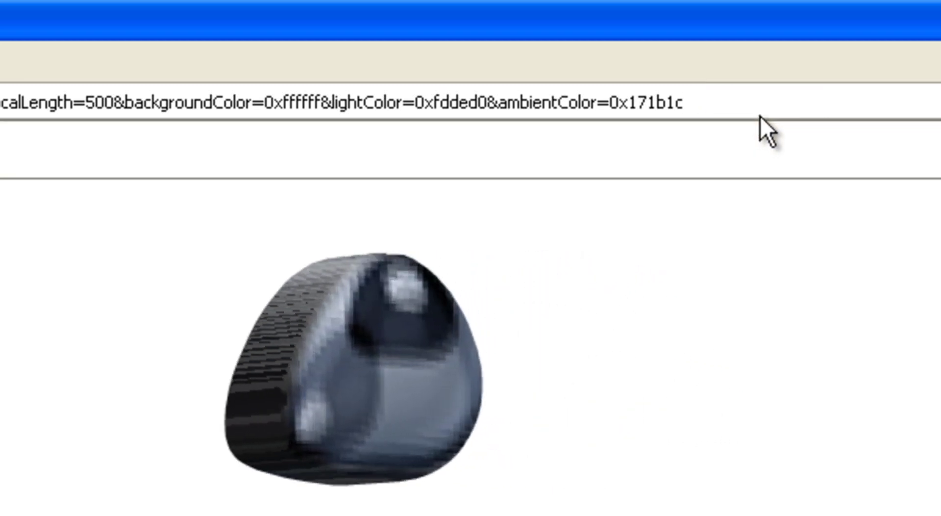
{"action": "key", "text": "Return"}
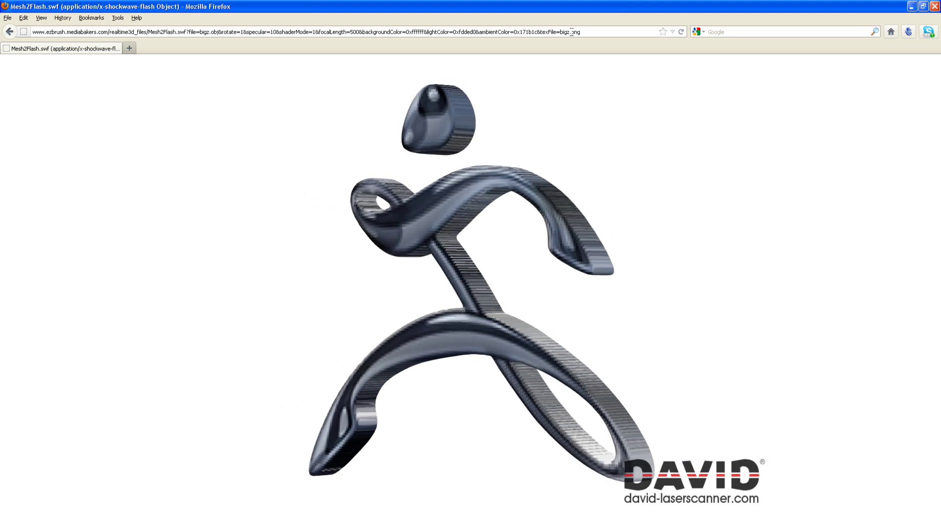
Cut the address down to file=bigz.obj, reload, and rotate the plain brown logo.
{"action": "left_click_drag", "start_coordinate": [571, 32], "coordinate": [580, 31]}
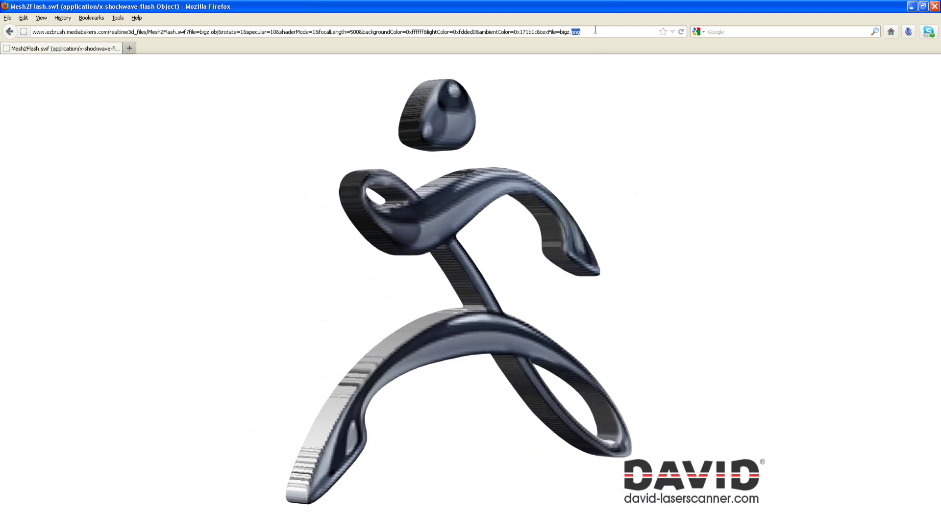
{"action": "left_click_drag", "start_coordinate": [586, 31], "coordinate": [576, 31]}
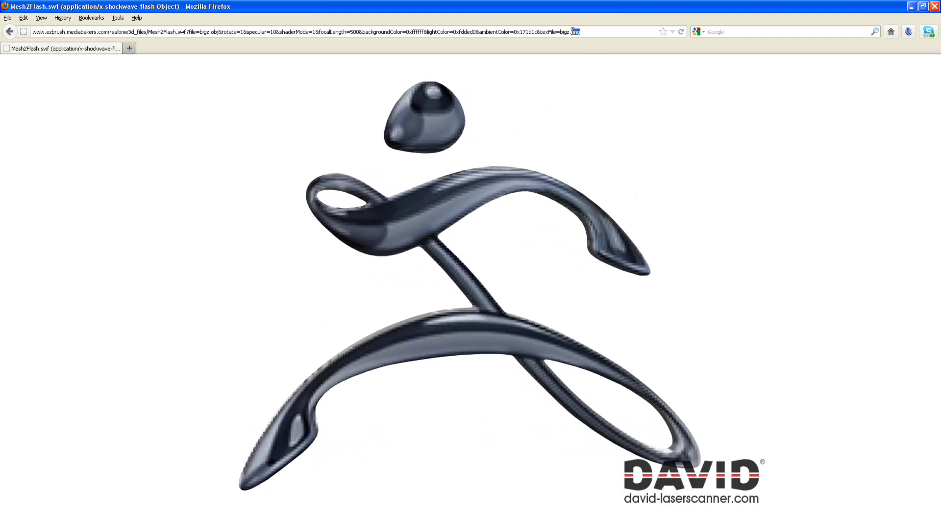
{"action": "left_click", "coordinate": [585, 133]}
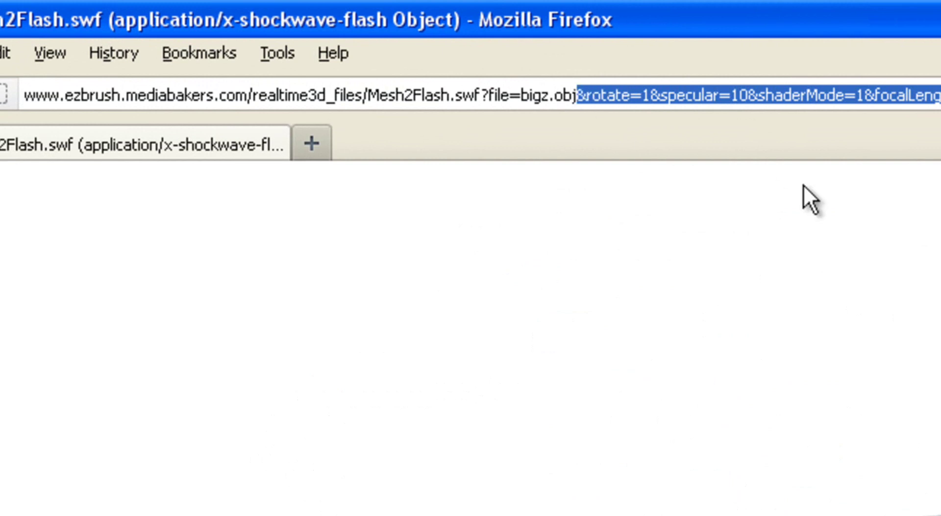
{"action": "key", "text": "Delete"}
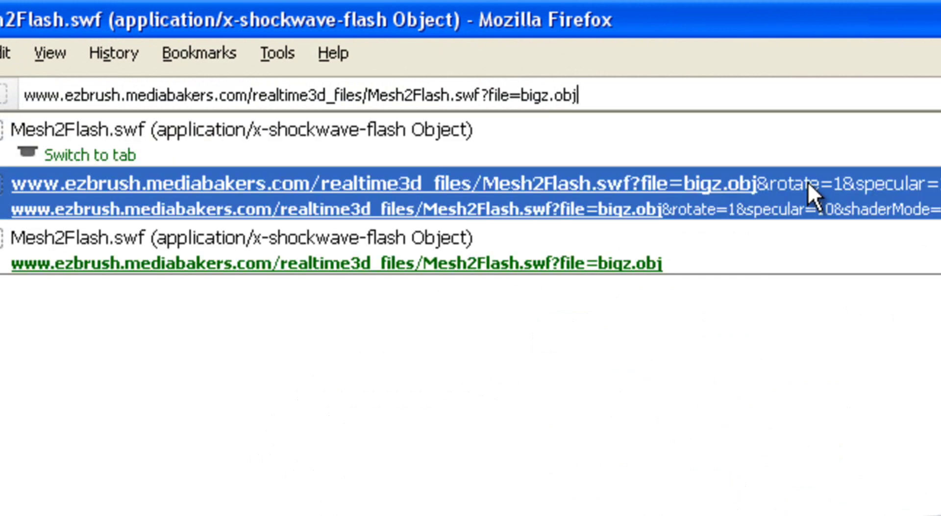
{"action": "key", "text": "Return"}
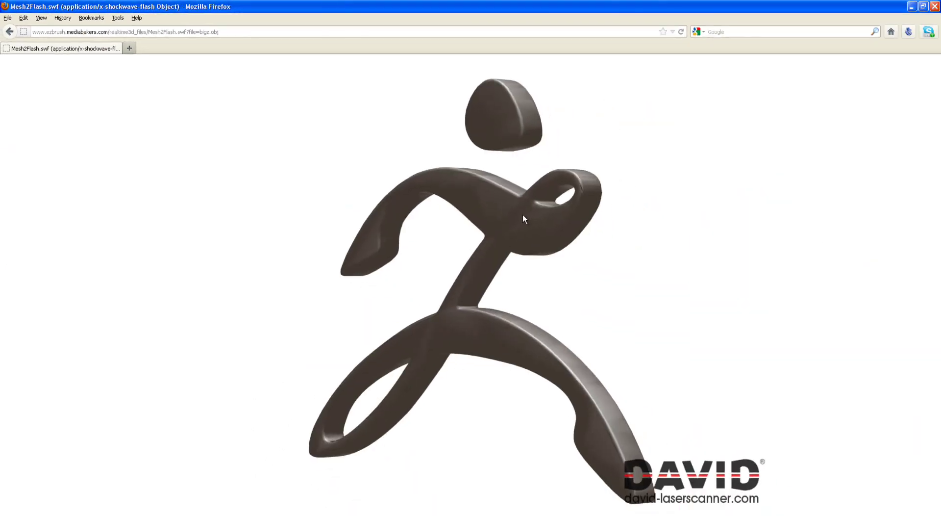
{"action": "mouse_move", "coordinate": [522, 214]}
{"action": "left_mouse_down"}
{"action": "mouse_move", "coordinate": [461, 214]}
{"action": "mouse_move", "coordinate": [512, 219]}
{"action": "left_mouse_up"}
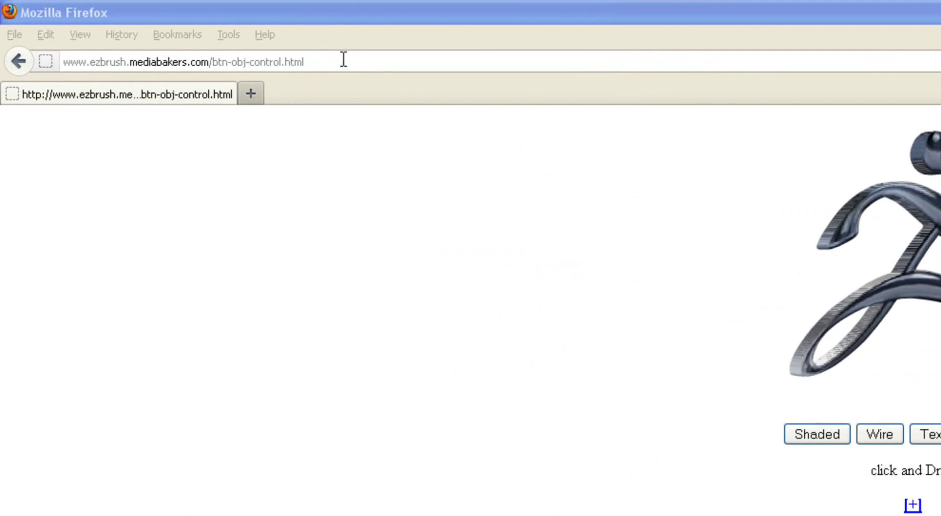
Reopen the btn-obj-control.html page source, then rotate the Z logo to a front view.
{"action": "left_click", "coordinate": [212, 58]}
{"action": "left_click_drag", "start_coordinate": [213, 59], "coordinate": [223, 57]}
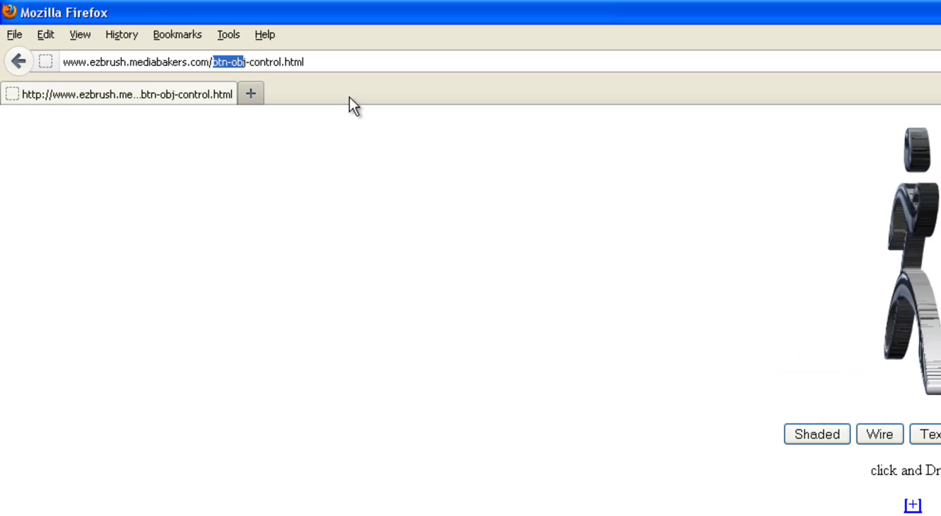
{"action": "left_click", "coordinate": [337, 184]}
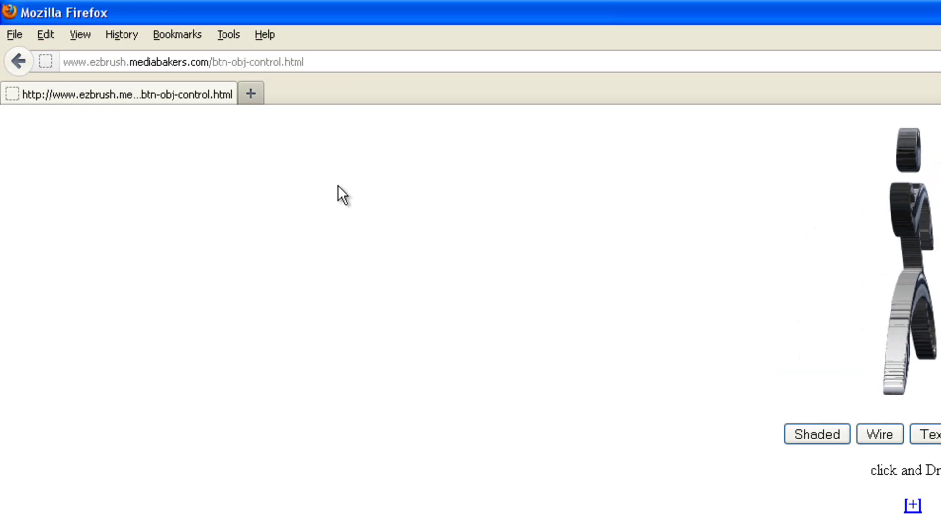
{"action": "right_click", "coordinate": [298, 228]}
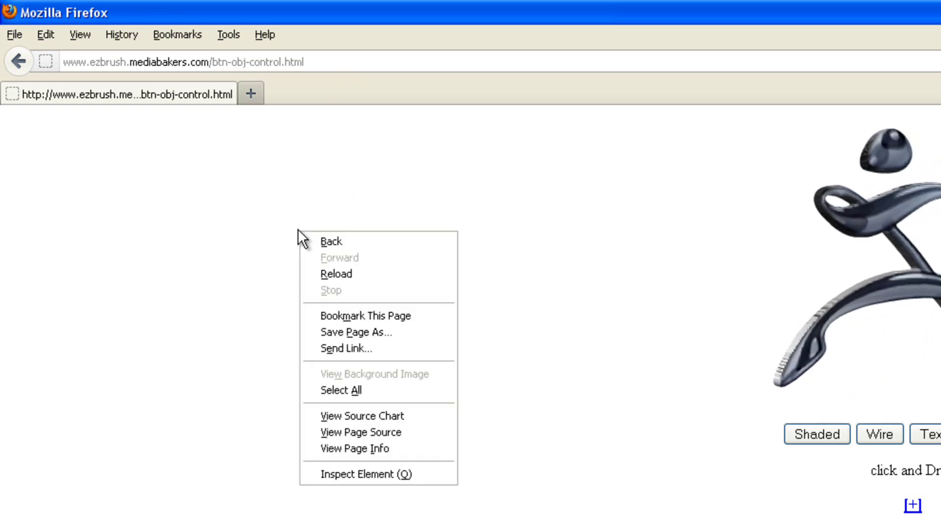
{"action": "left_click", "coordinate": [393, 431]}
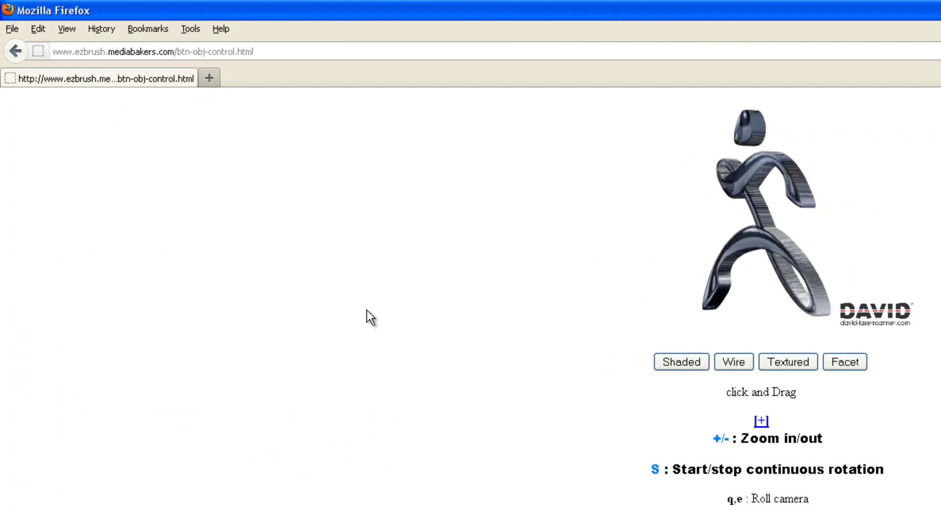
{"action": "left_click_drag", "start_coordinate": [754, 286], "coordinate": [818, 288]}
{"action": "left_click_drag", "start_coordinate": [747, 265], "coordinate": [749, 272]}
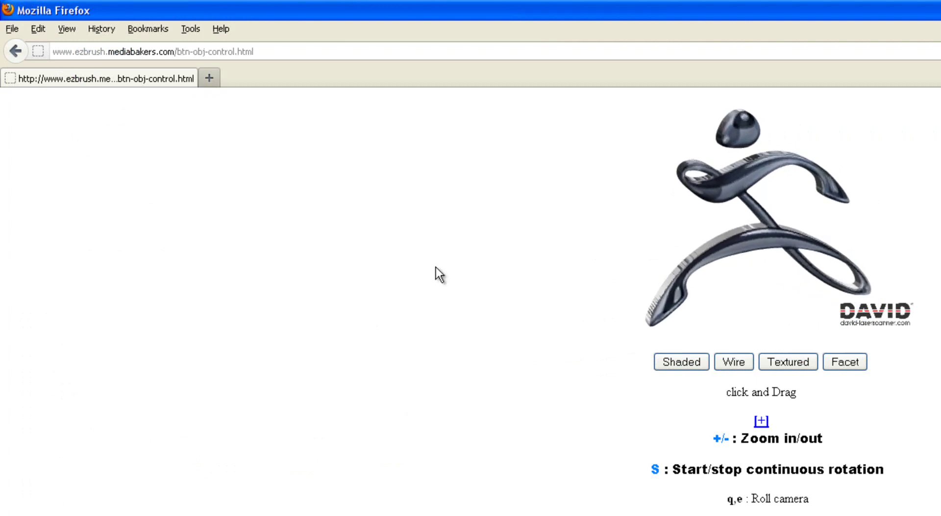